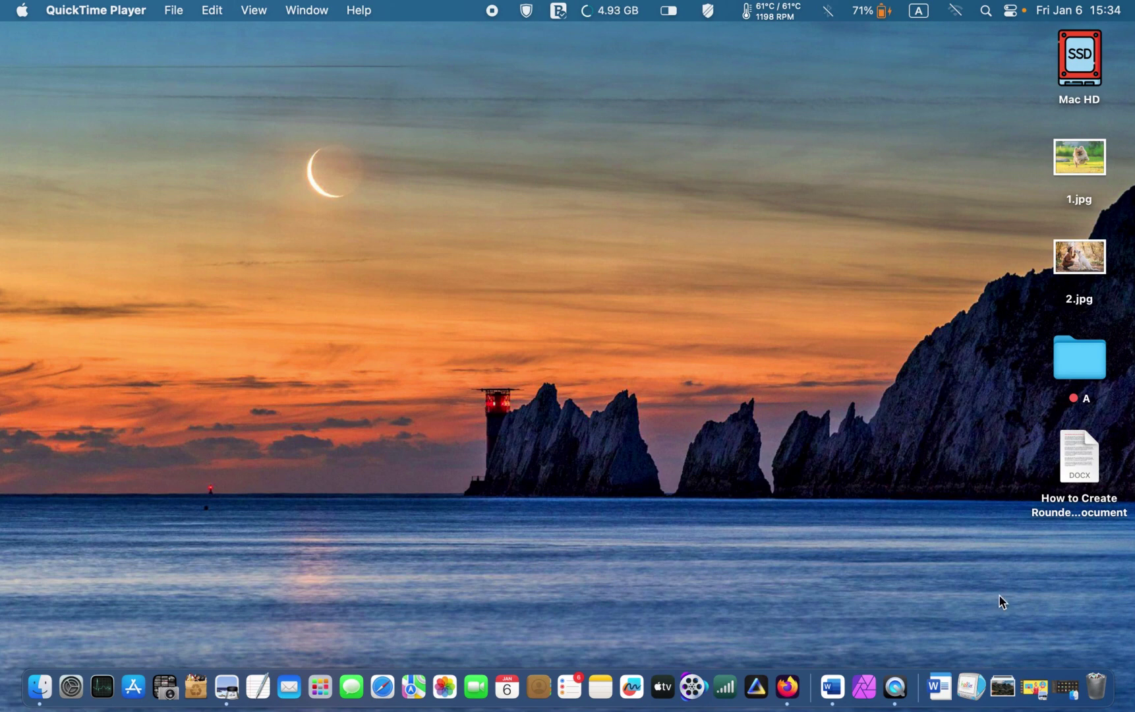
Step: Open the "How to Create Rounded Corners or Circle Images in MS Word Document" file from the desktop in Word
left_click(1076, 465)
double_click(1076, 465)
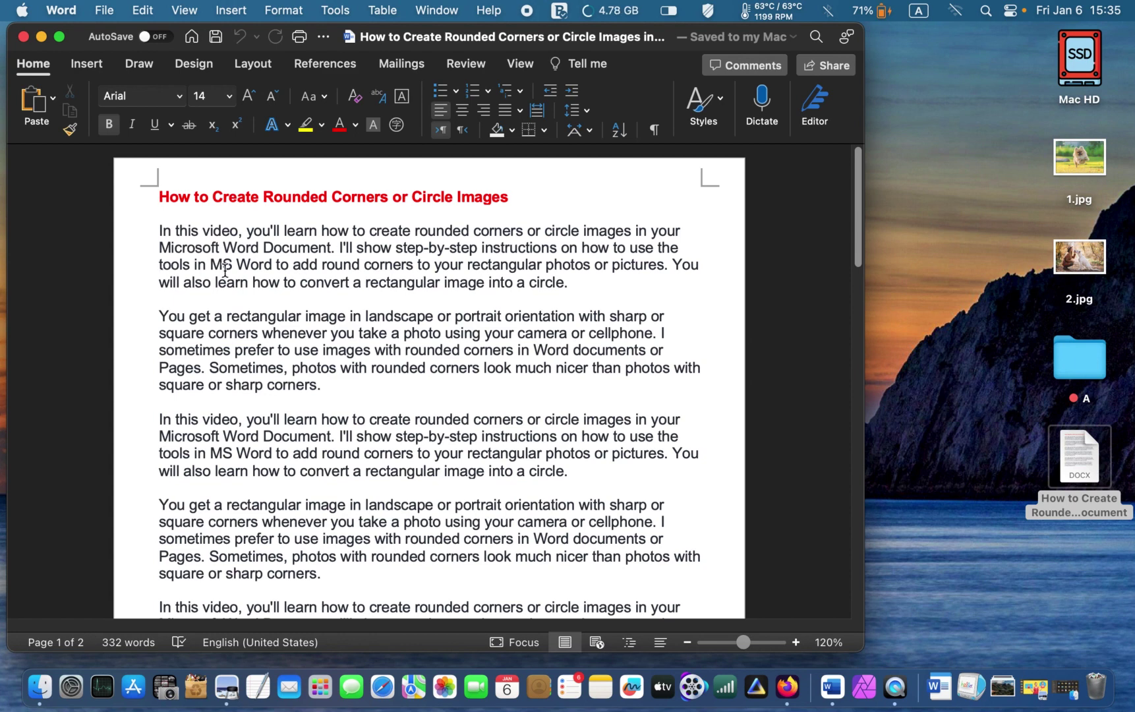
Step: Insert 1.jpg from the desktop before the first body paragraph and shrink it proportionally to about 10.2 × 6.8 cm
left_click_drag(1079, 156, 143, 229)
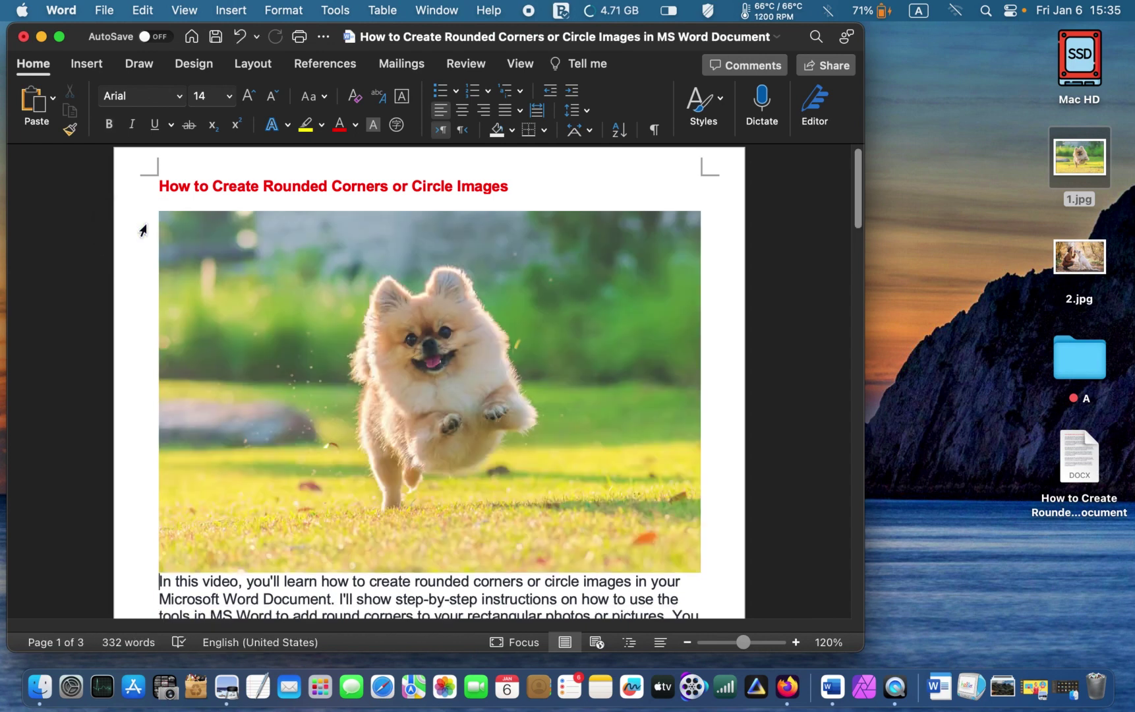
left_click(456, 396)
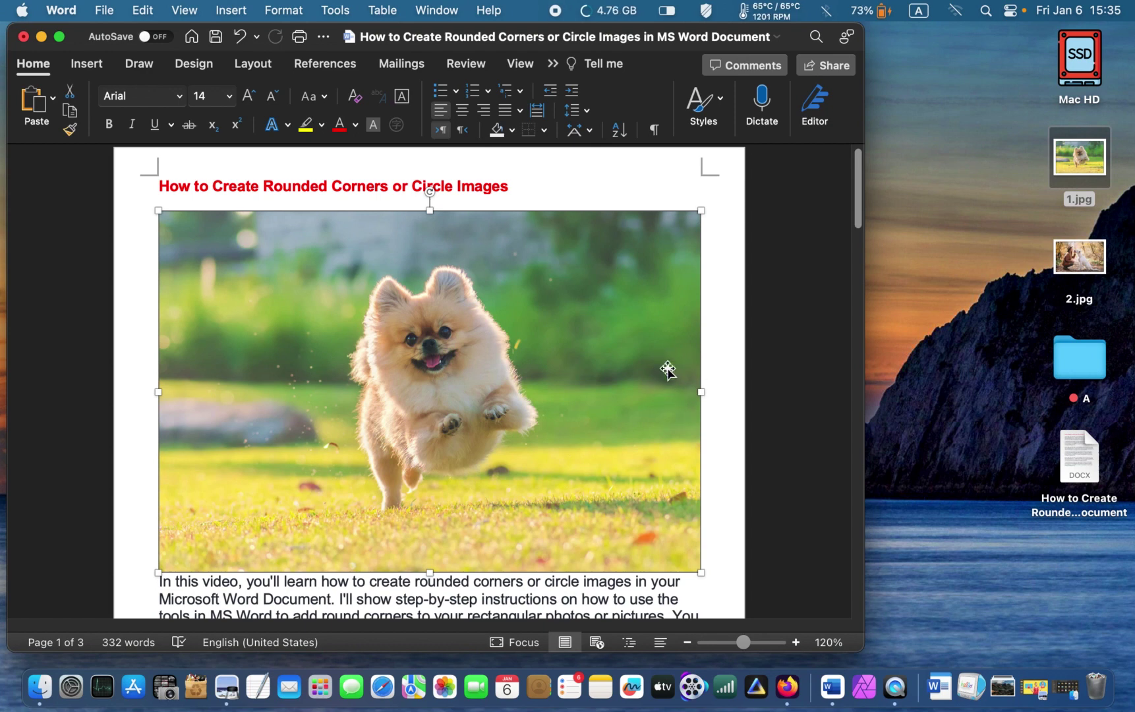
left_click_drag(701, 212, 443, 367)
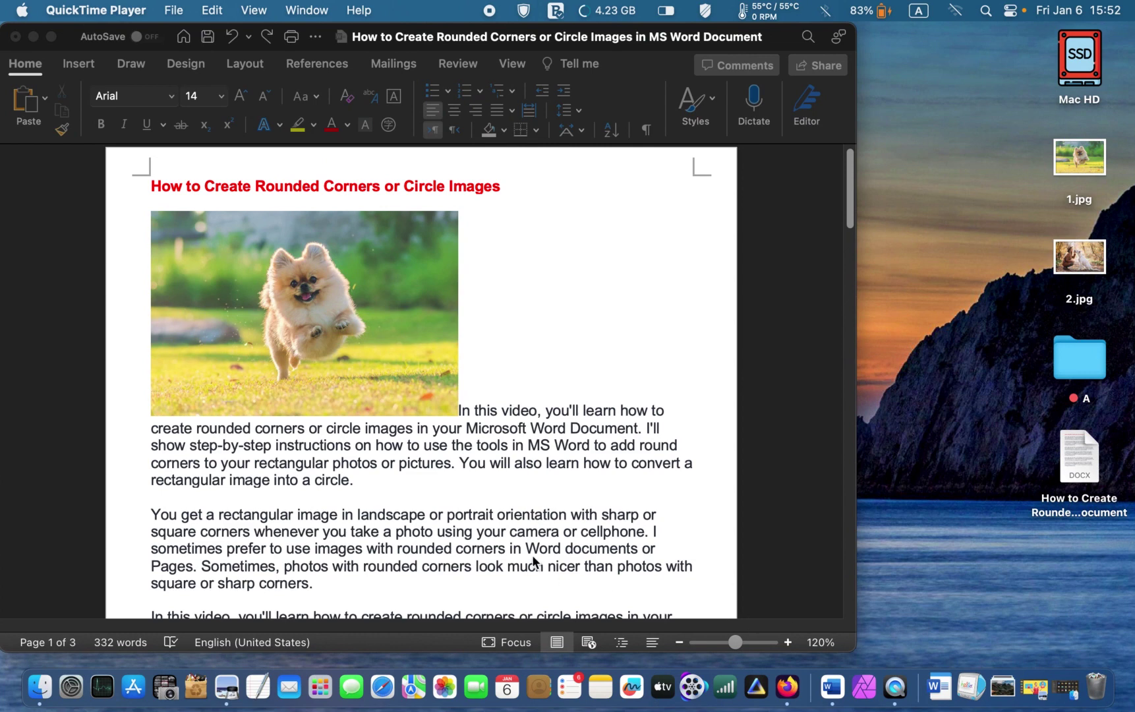
Step: Position the dog picture at the page's top left with text wrapping and close the picture formatting pane
left_click(354, 334)
double_click(353, 335)
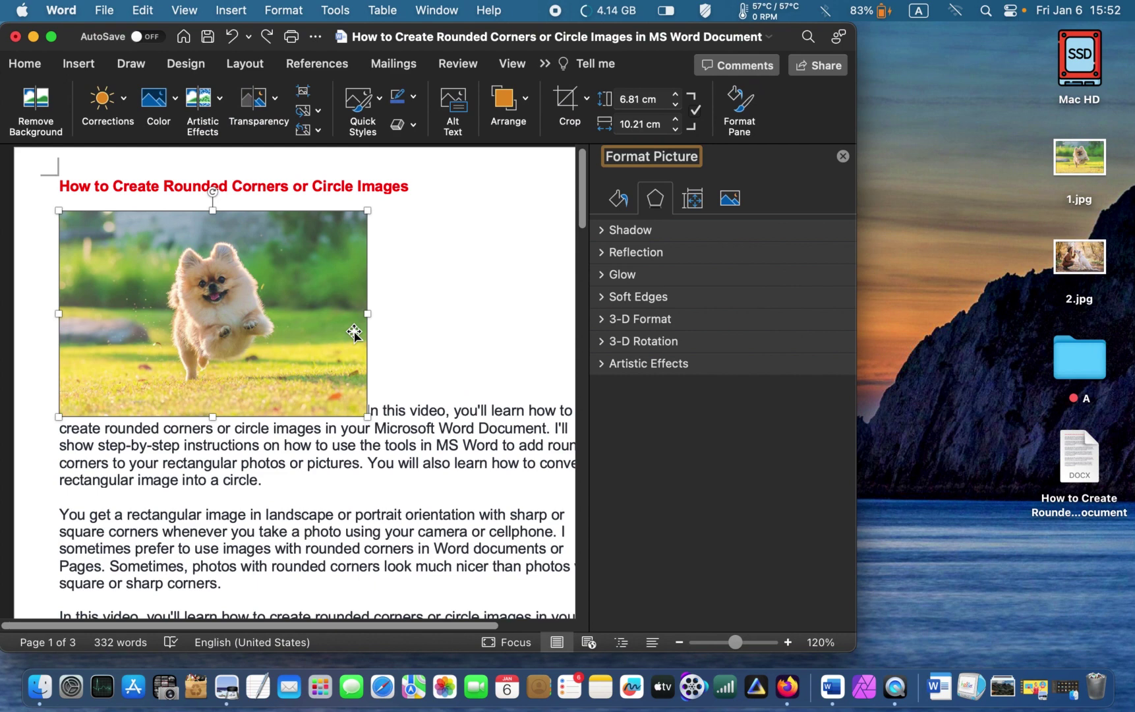
left_click(525, 100)
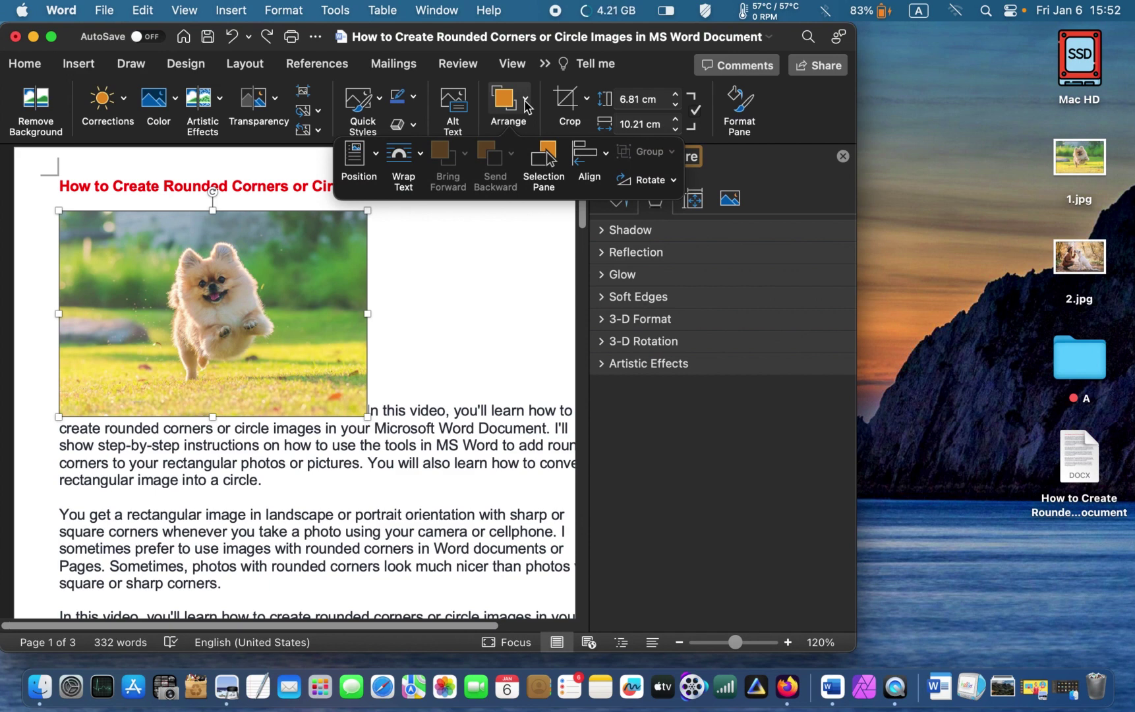
left_click(377, 157)
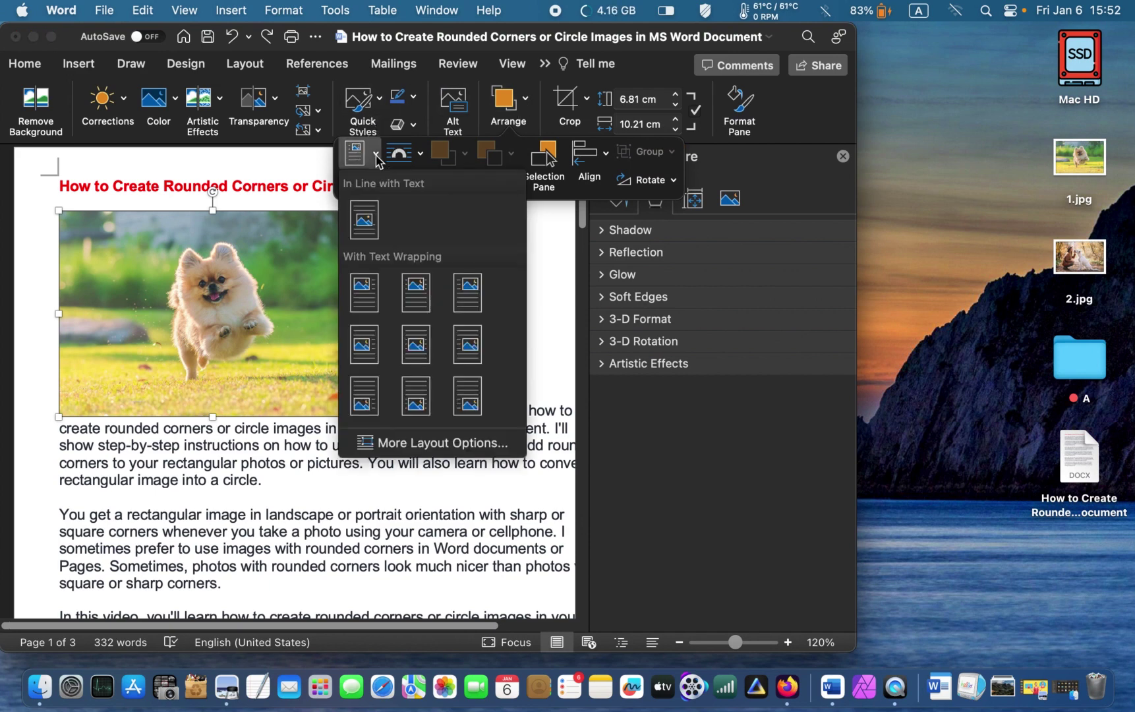
left_click(364, 293)
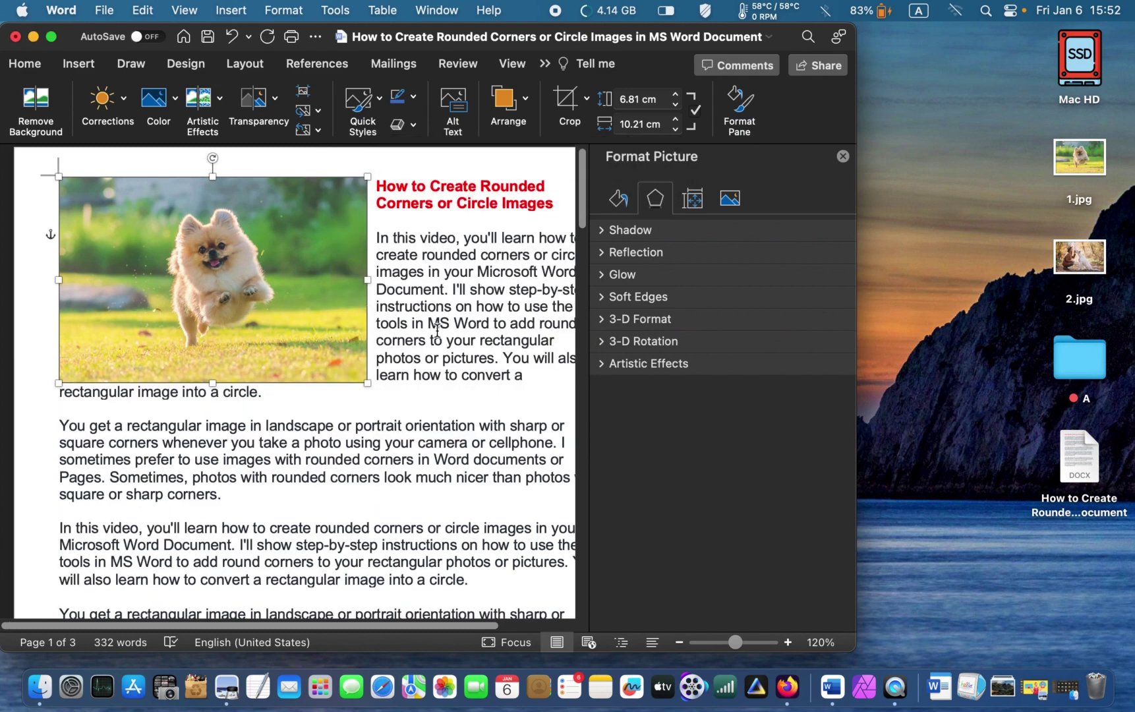
left_click(843, 157)
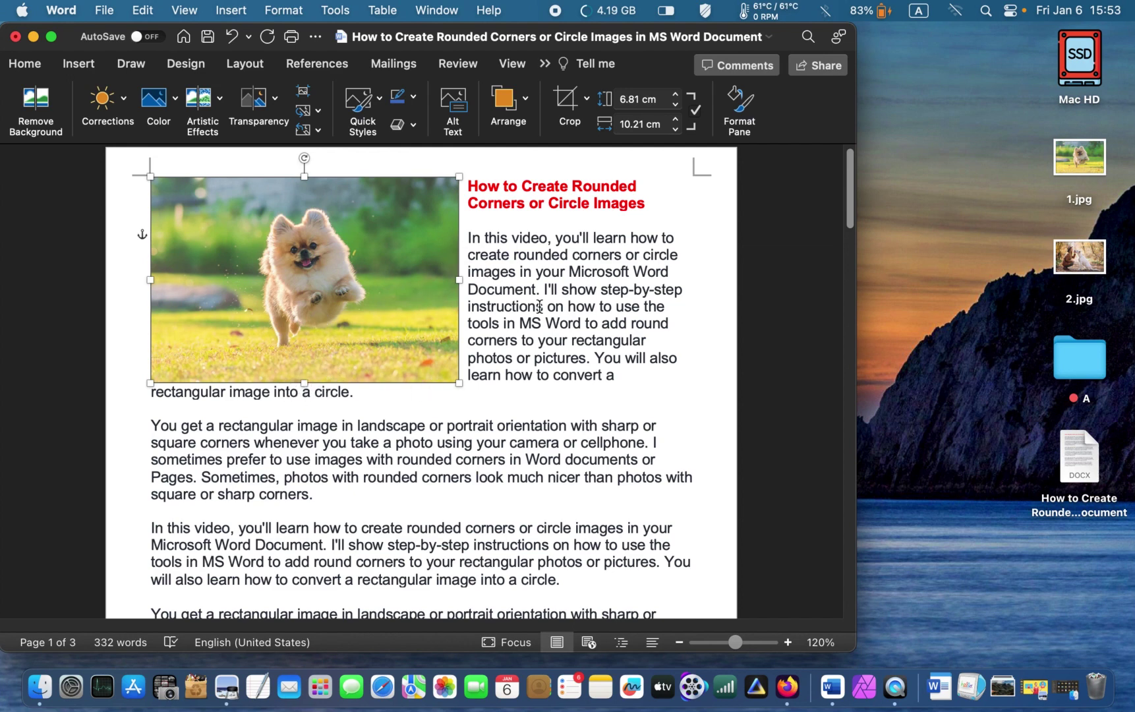
Step: Crop the dog picture to the rounded rectangle shape
left_click(585, 104)
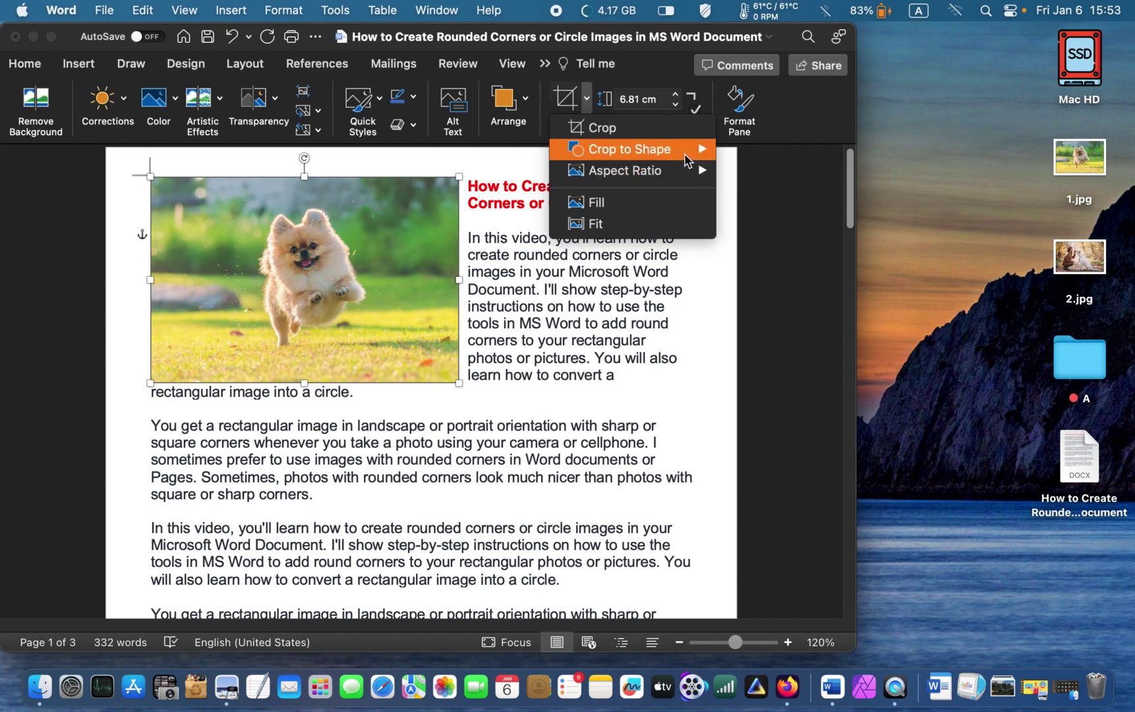
mouse_move(699, 160)
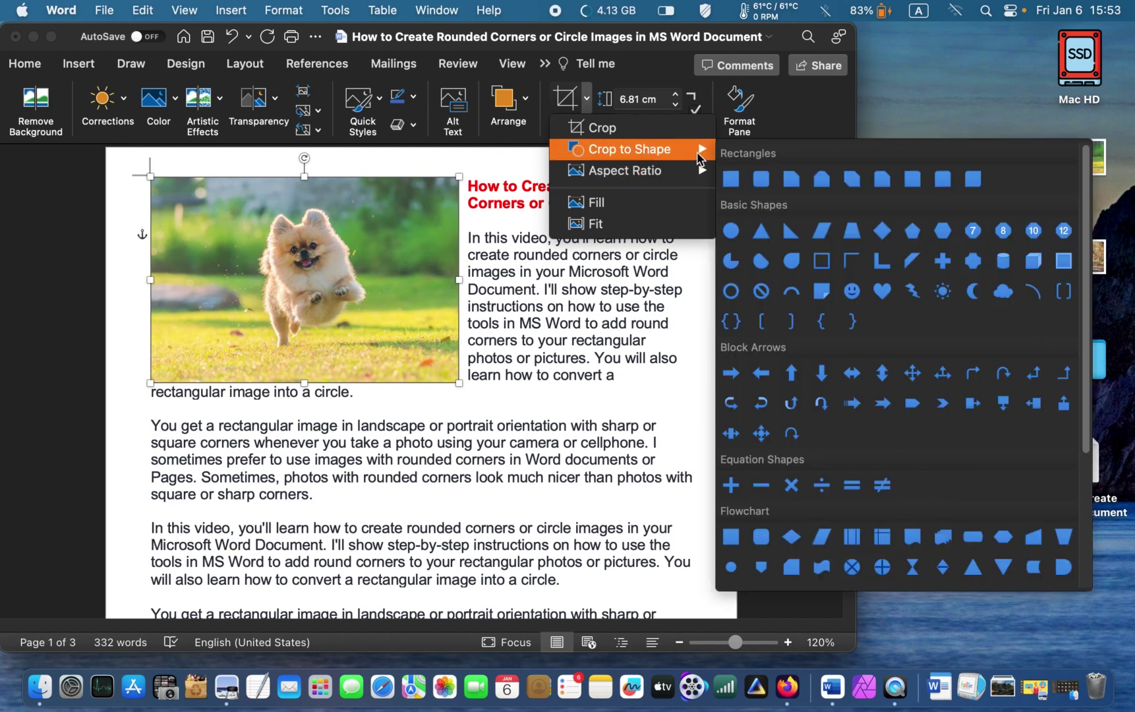
left_click(758, 184)
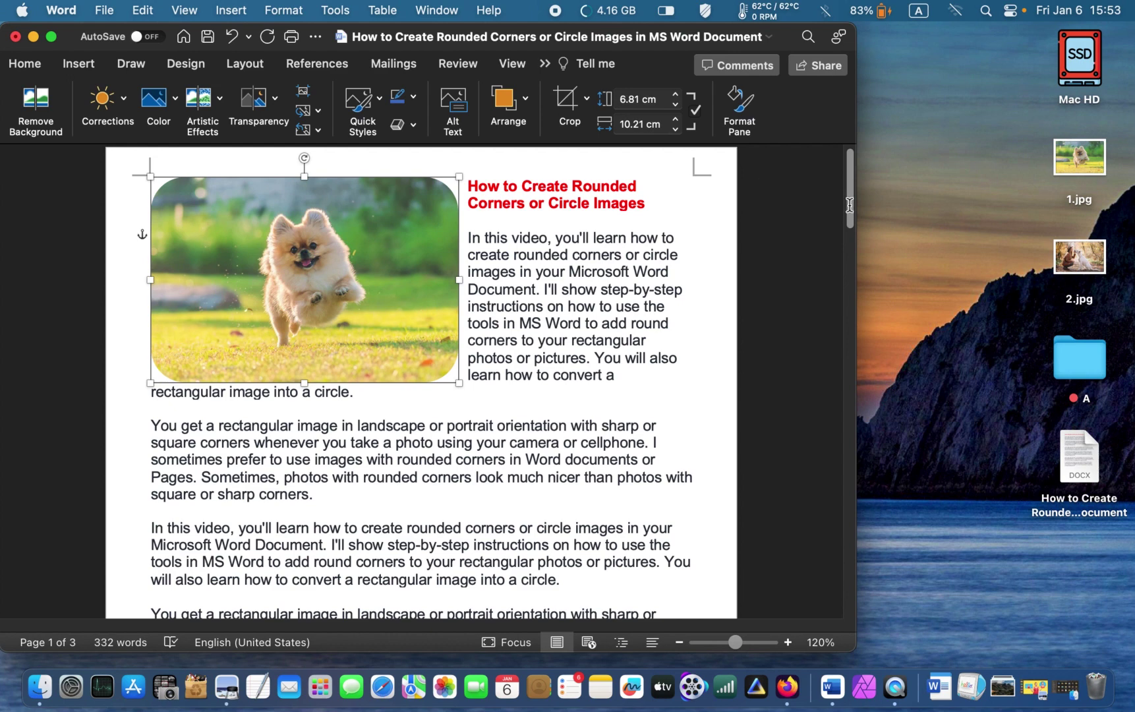
Step: Move the rounded dog picture just below the red title at the left margin, about 2 cm from the top, and deselect it
left_click(535, 400)
left_click_drag(371, 322, 375, 342)
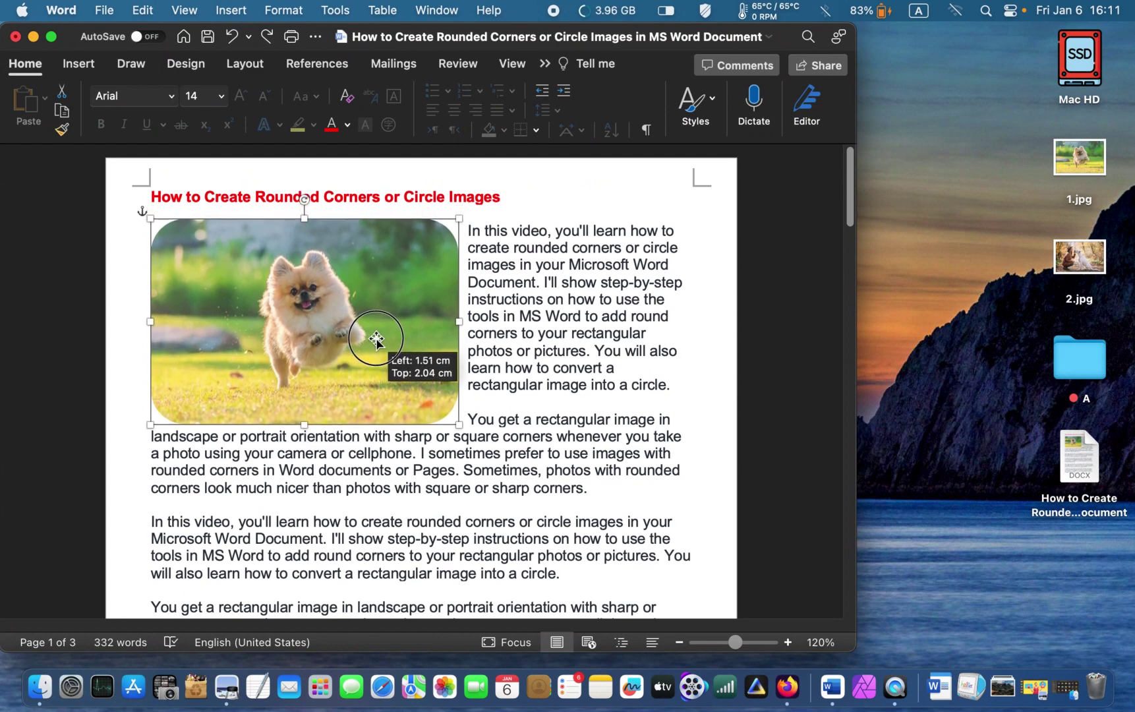
left_click(712, 411)
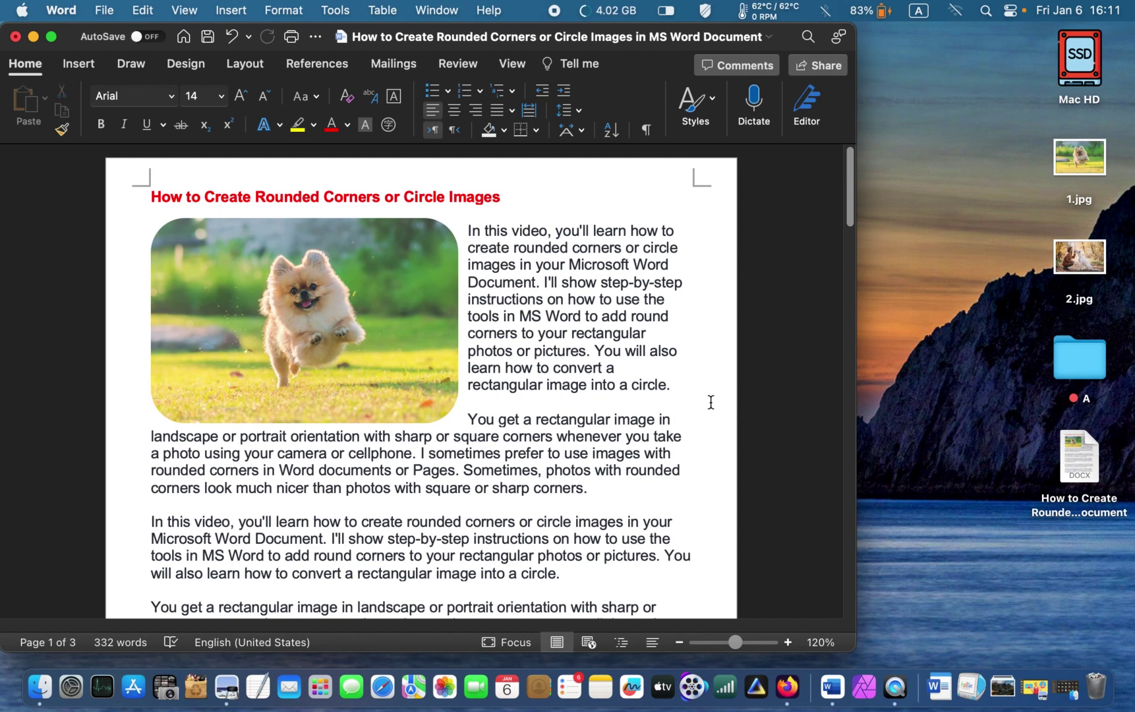
Step: Insert 2.jpg from the desktop into the third body paragraph and shrink it proportionally to about 11.3 × 7 cm
left_click_drag(1078, 275, 714, 559)
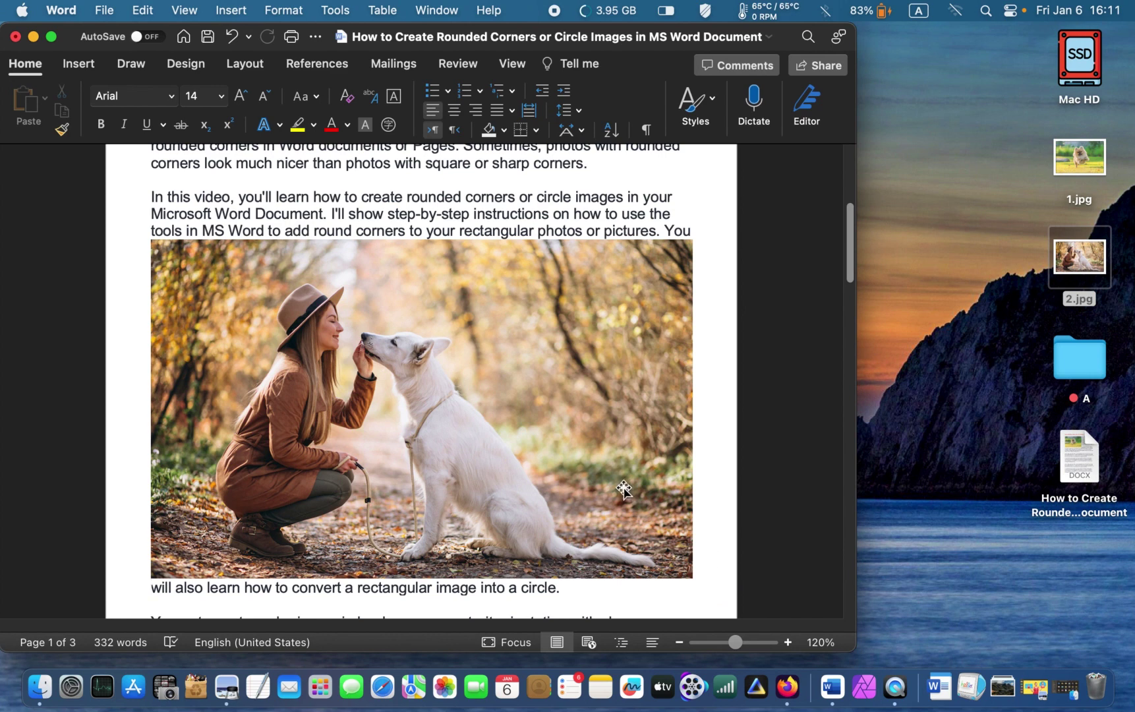
left_click(684, 253)
left_click_drag(683, 253, 676, 251)
left_click_drag(515, 341, 466, 369)
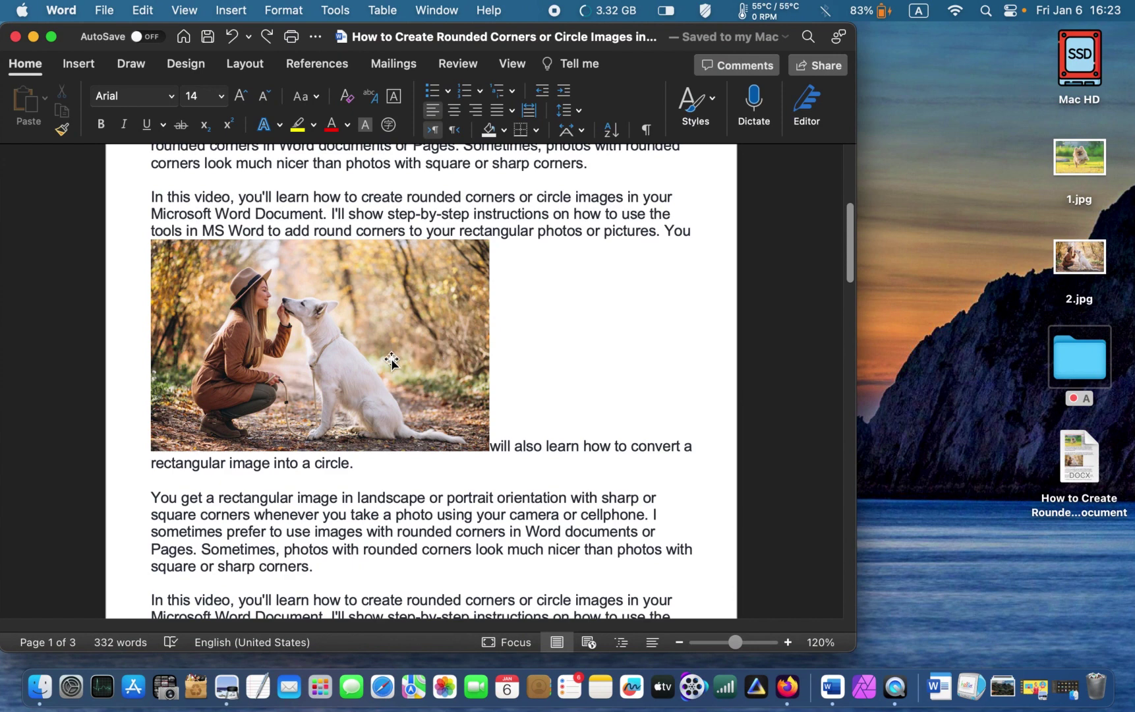
Step: Position the woman-and-dog picture at the page's middle right with text wrapping and lower it slightly beside the third paragraph
left_click(365, 375)
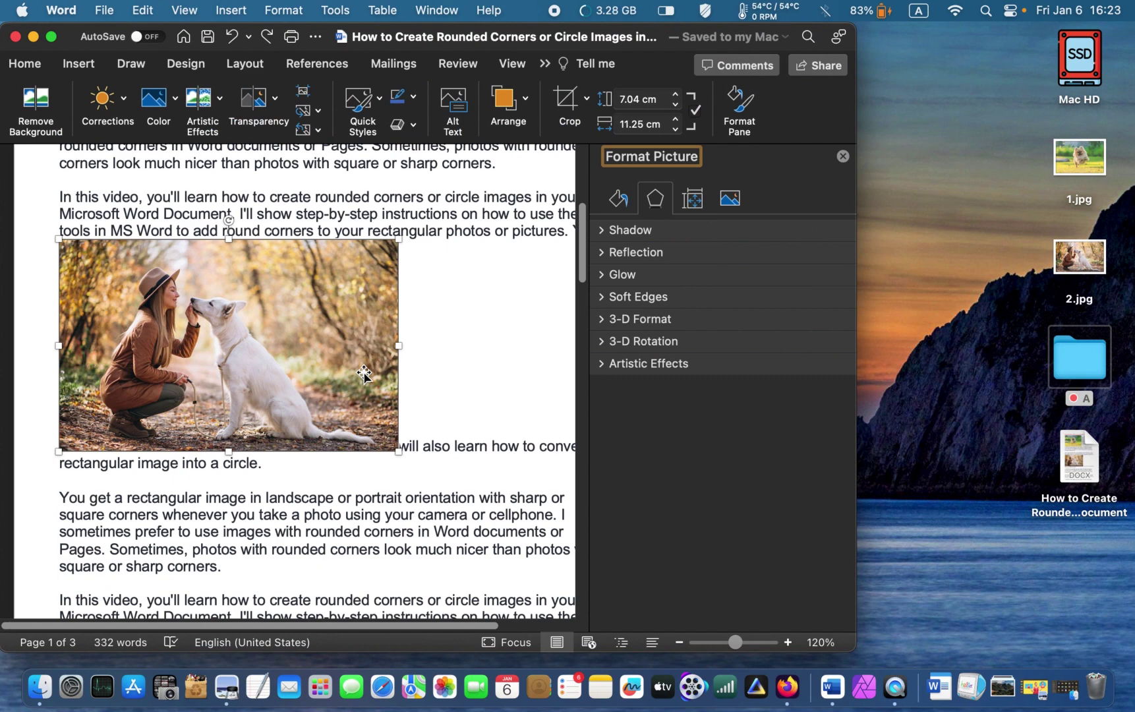
left_click(526, 100)
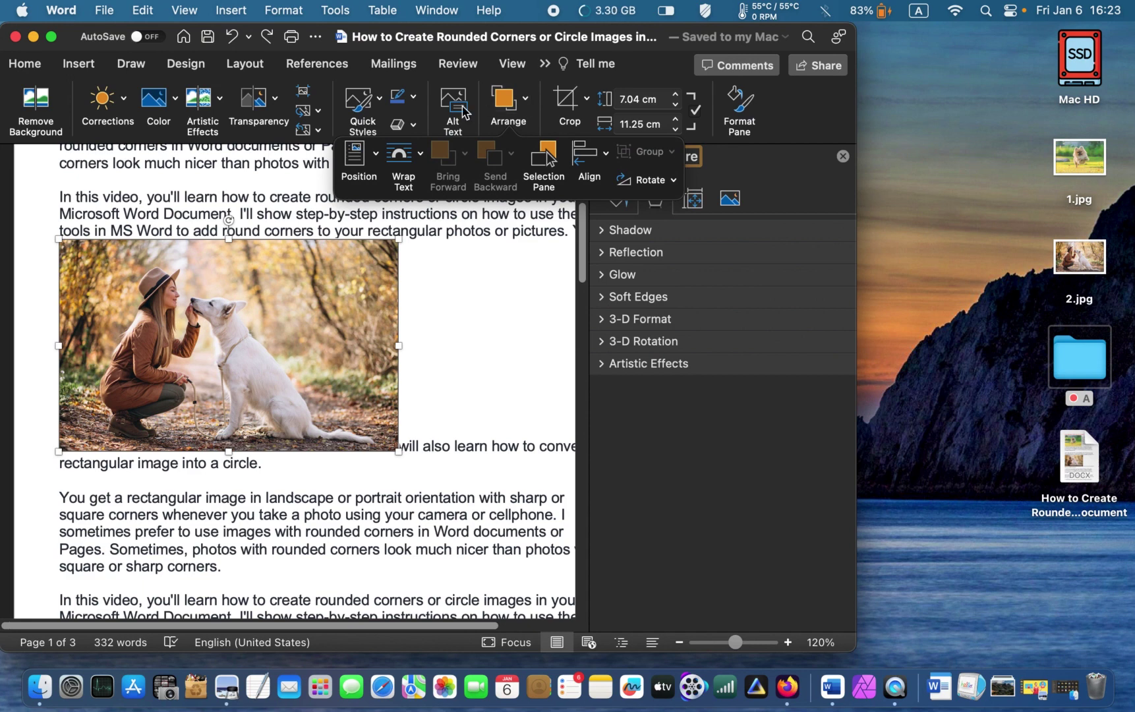
left_click(373, 155)
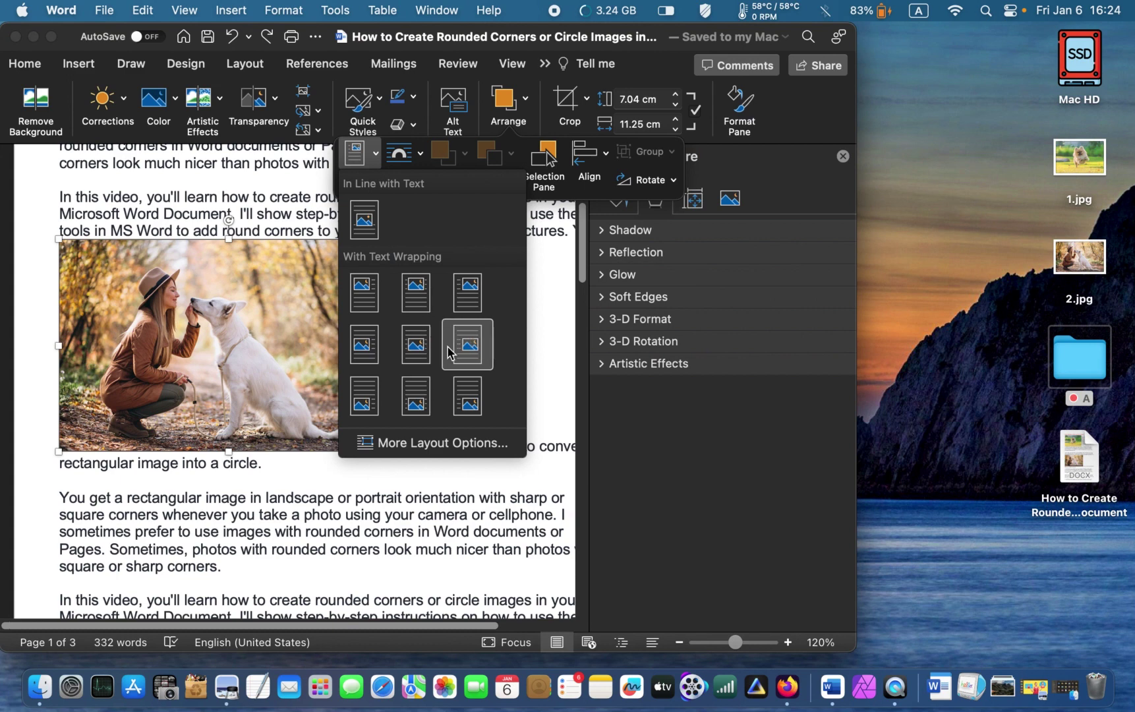
left_click(469, 351)
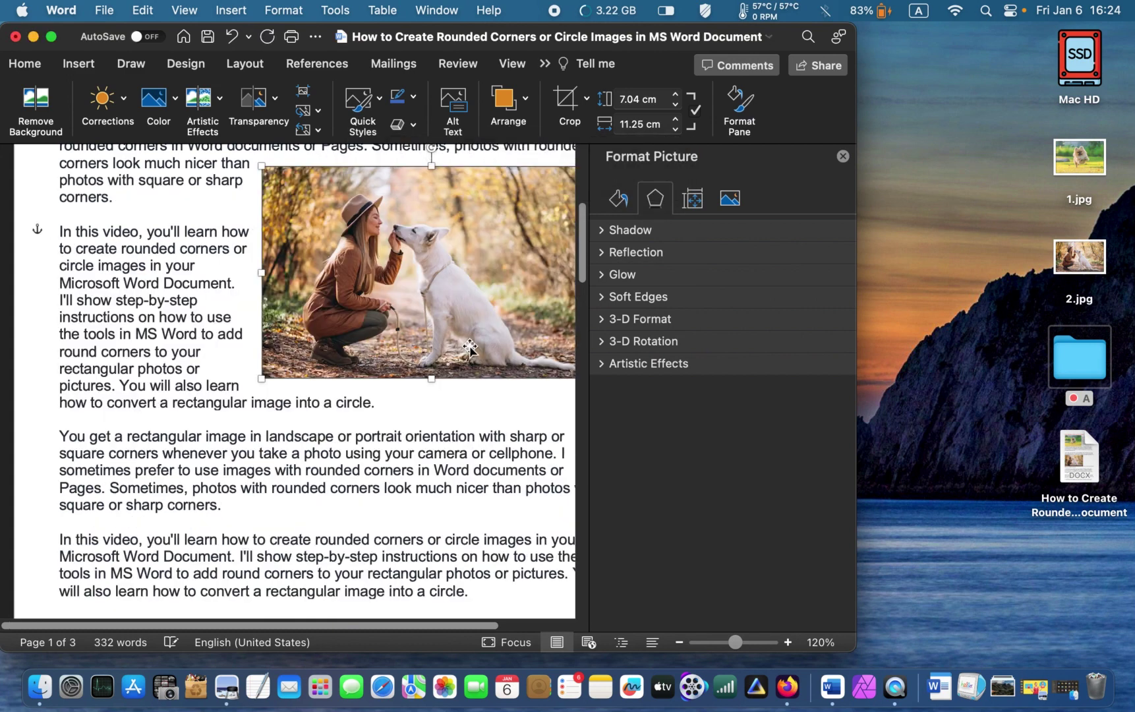
left_click(843, 158)
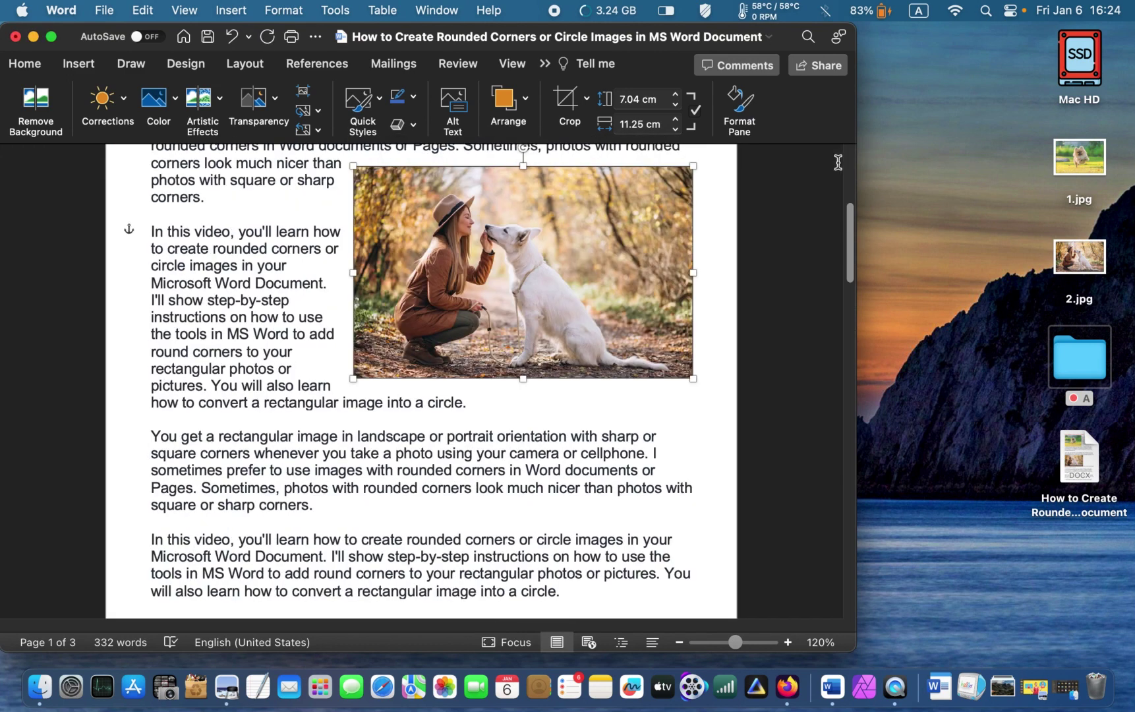
left_click(593, 263)
left_click_drag(593, 264, 591, 283)
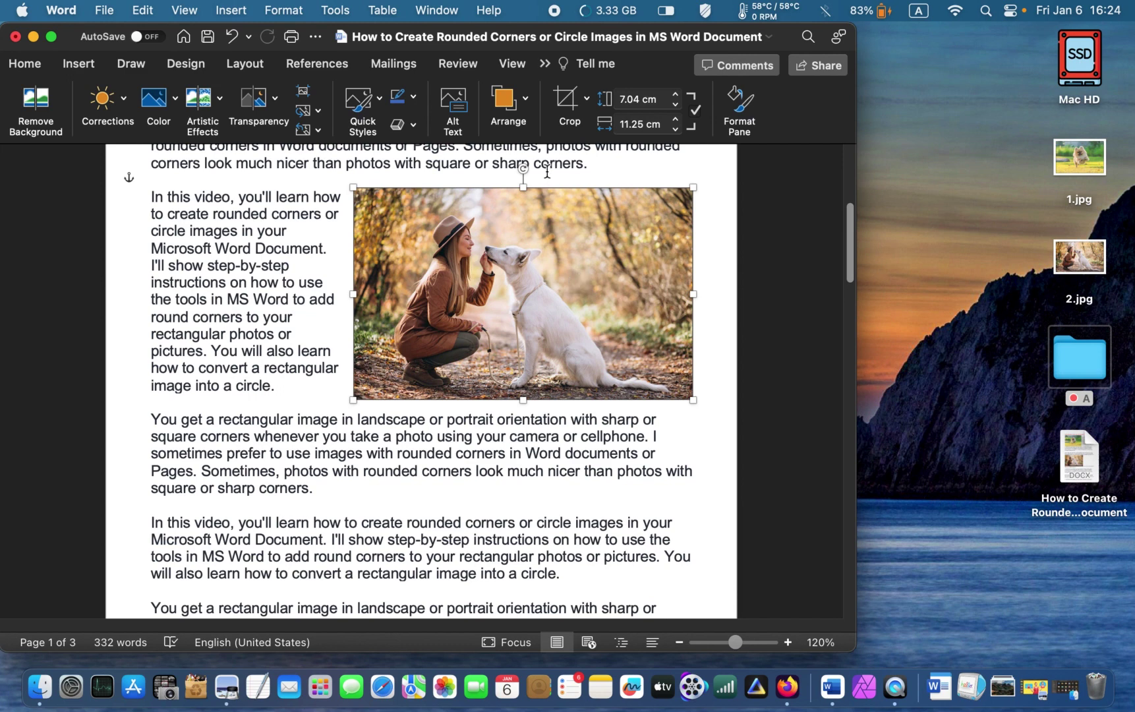
Step: Try to crop the woman-and-dog picture to the oval shape, and undo the crop
left_click(584, 100)
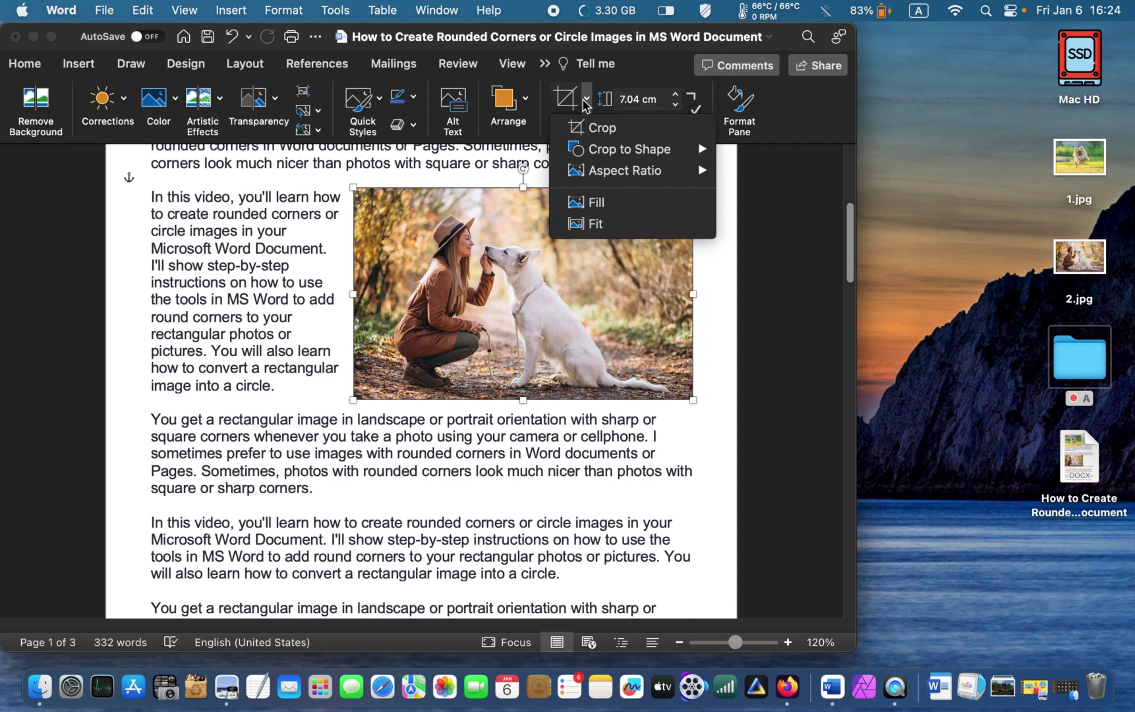
mouse_move(626, 150)
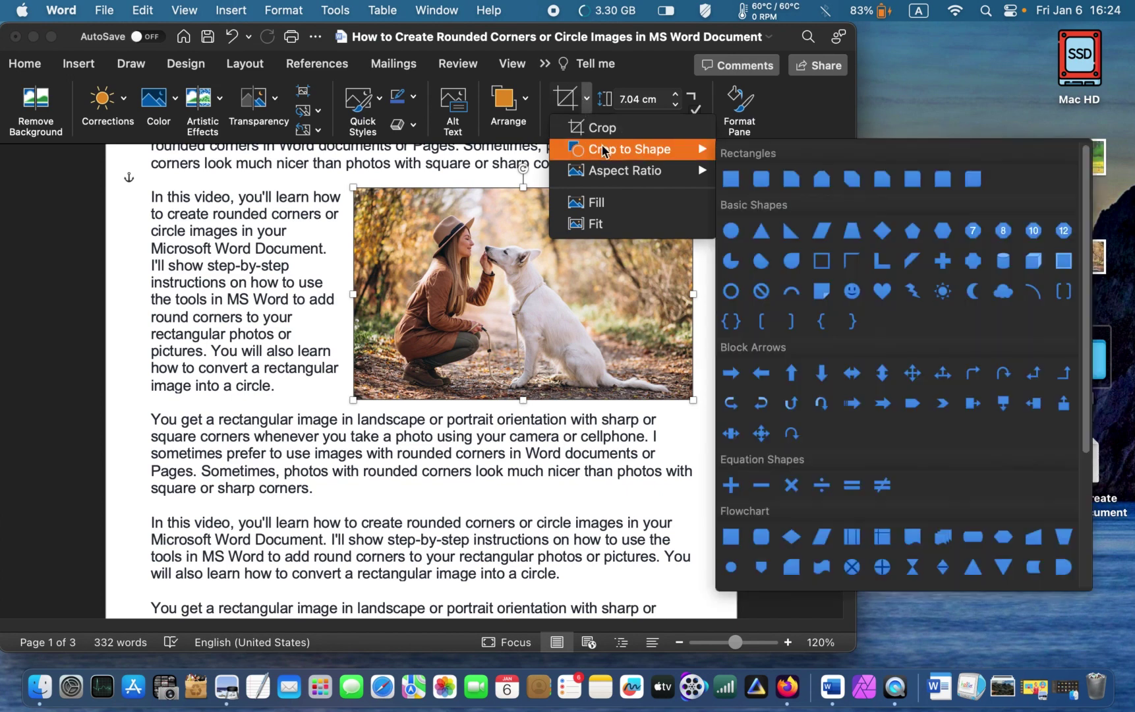
left_click(729, 229)
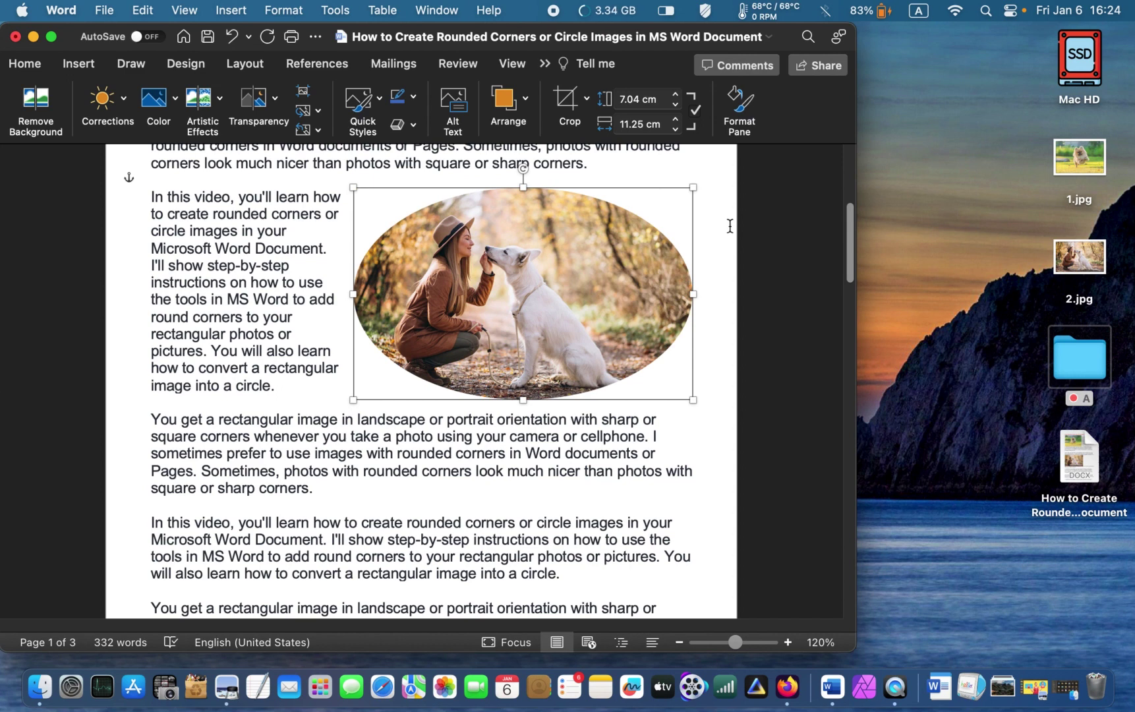
key("super+z")
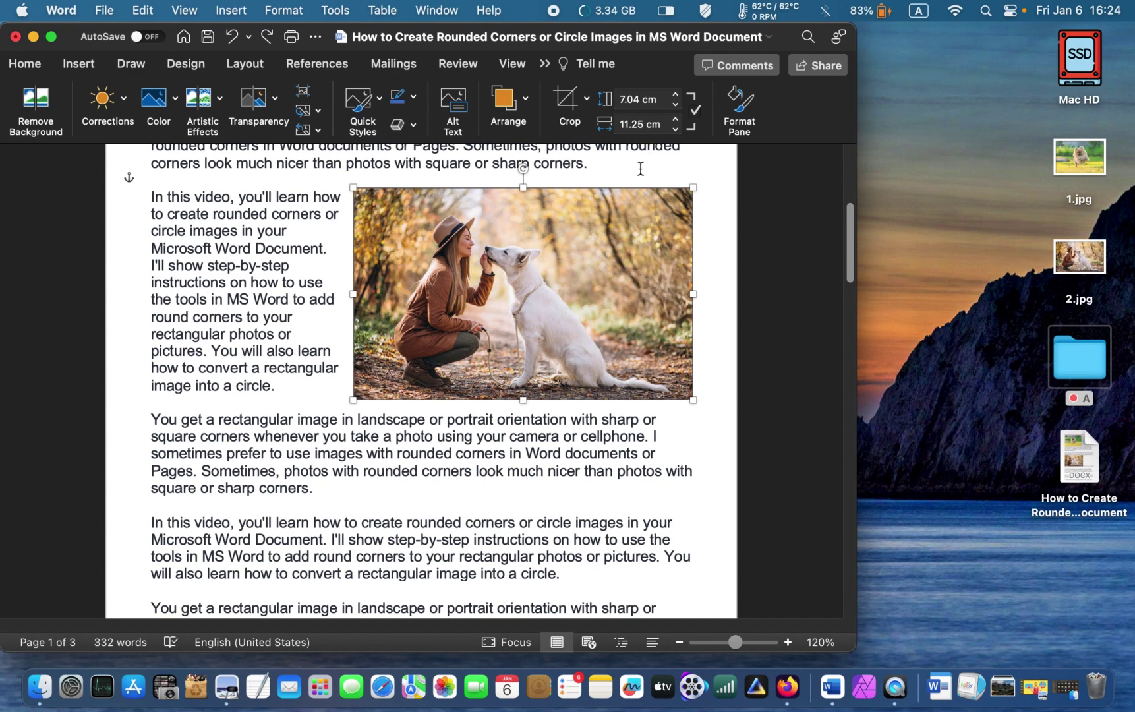
Step: Crop the woman-and-dog picture to a 1:1 aspect ratio, shifting the image right inside the crop frame to show the whole woman
left_click(586, 100)
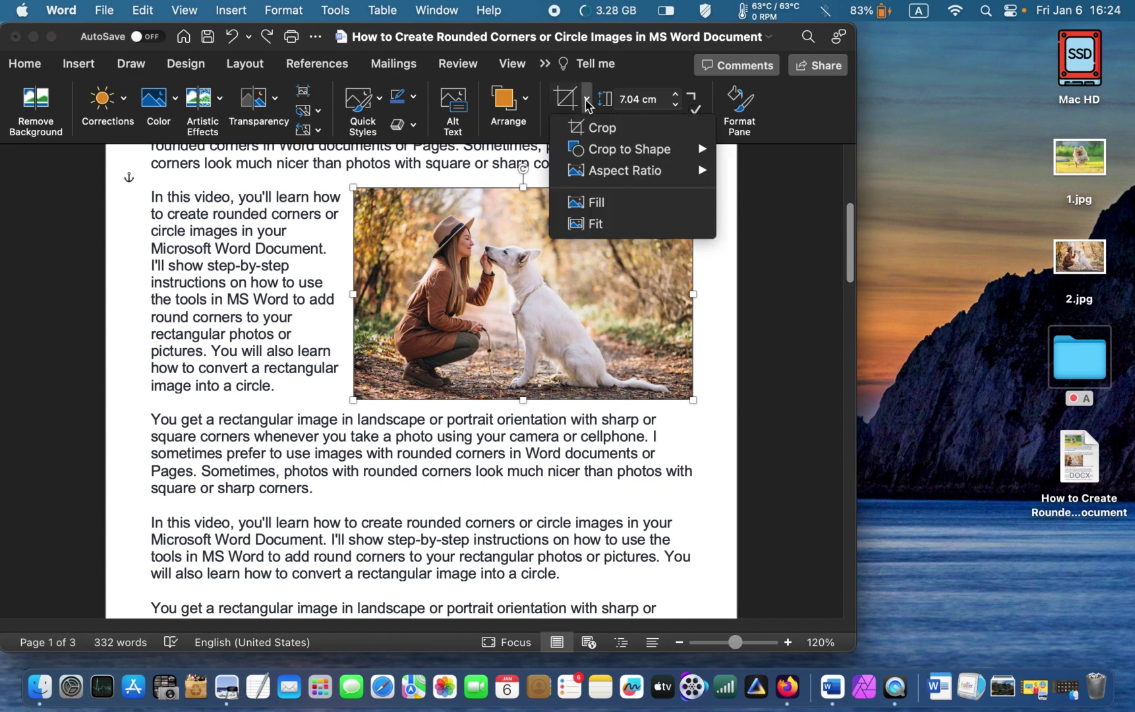
mouse_move(599, 151)
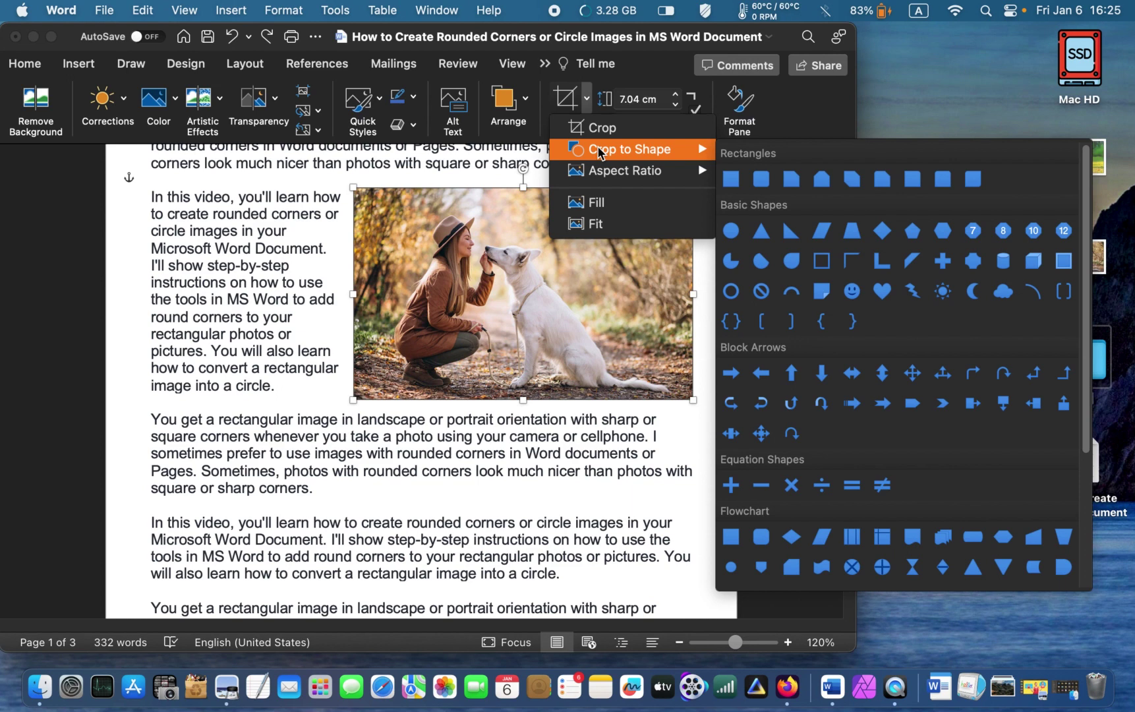
mouse_move(613, 183)
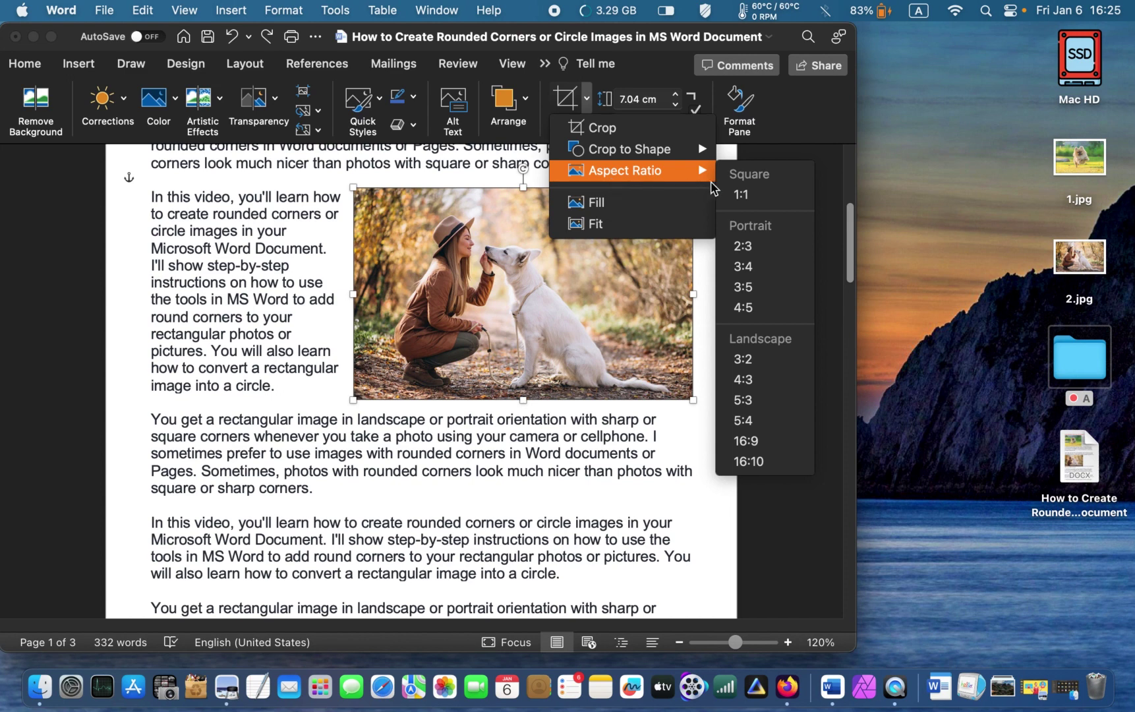
left_click(755, 195)
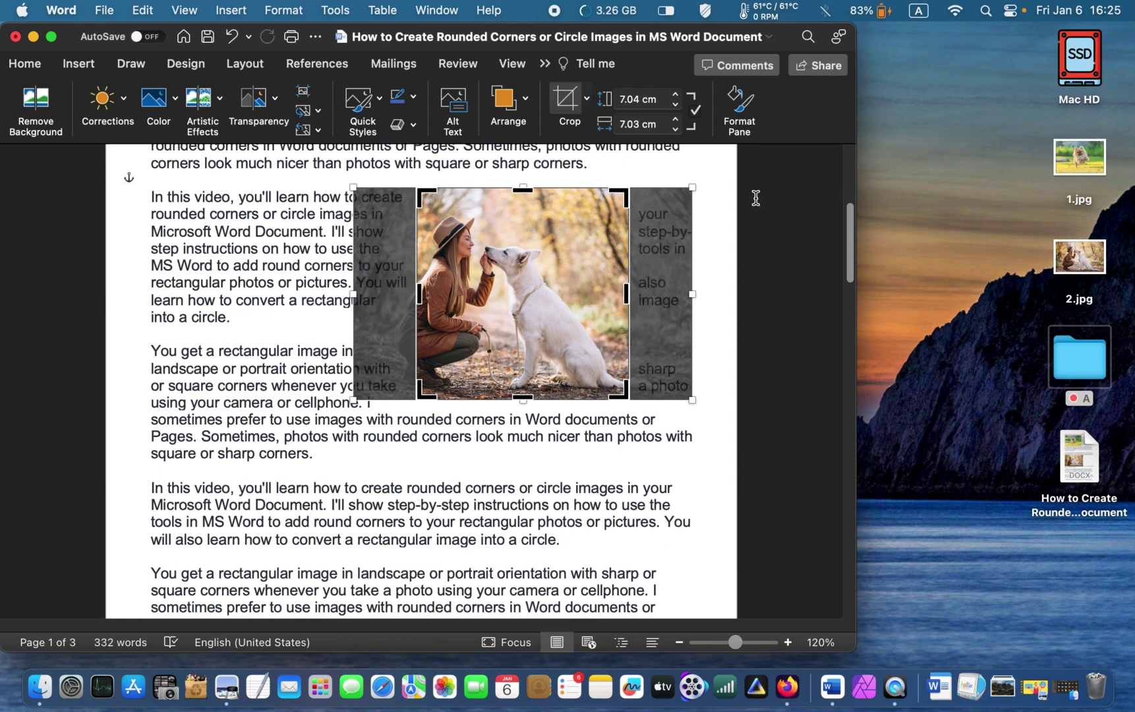
left_click(550, 278)
left_click_drag(550, 278, 584, 279)
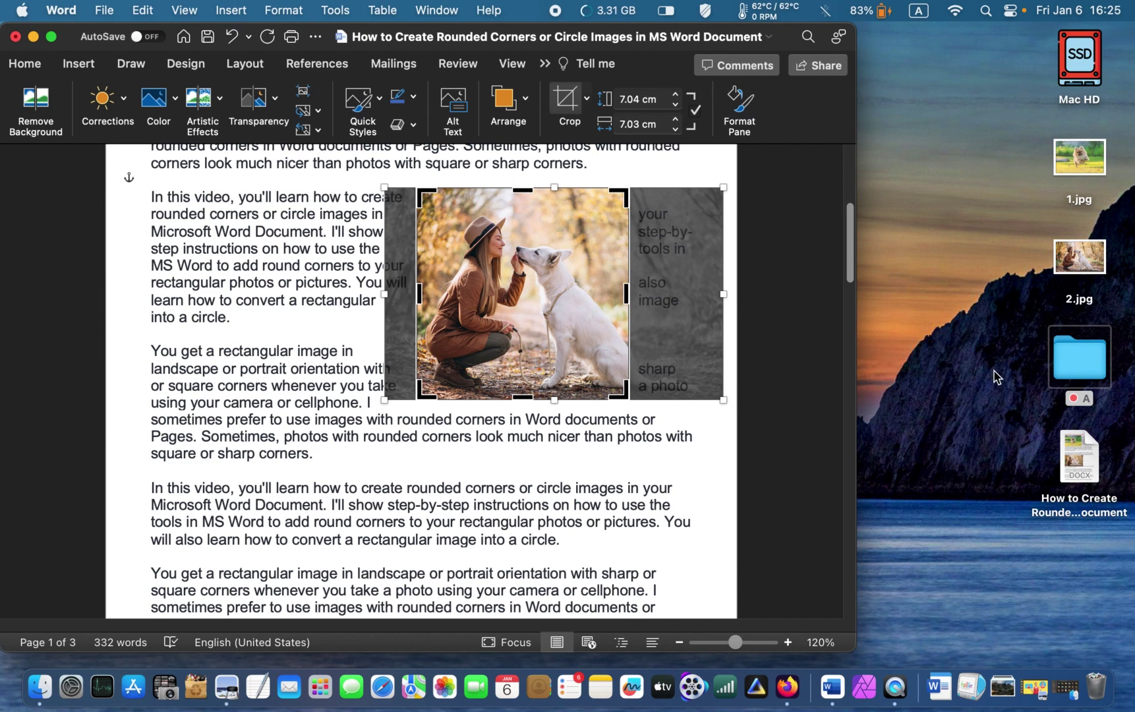
key("Escape")
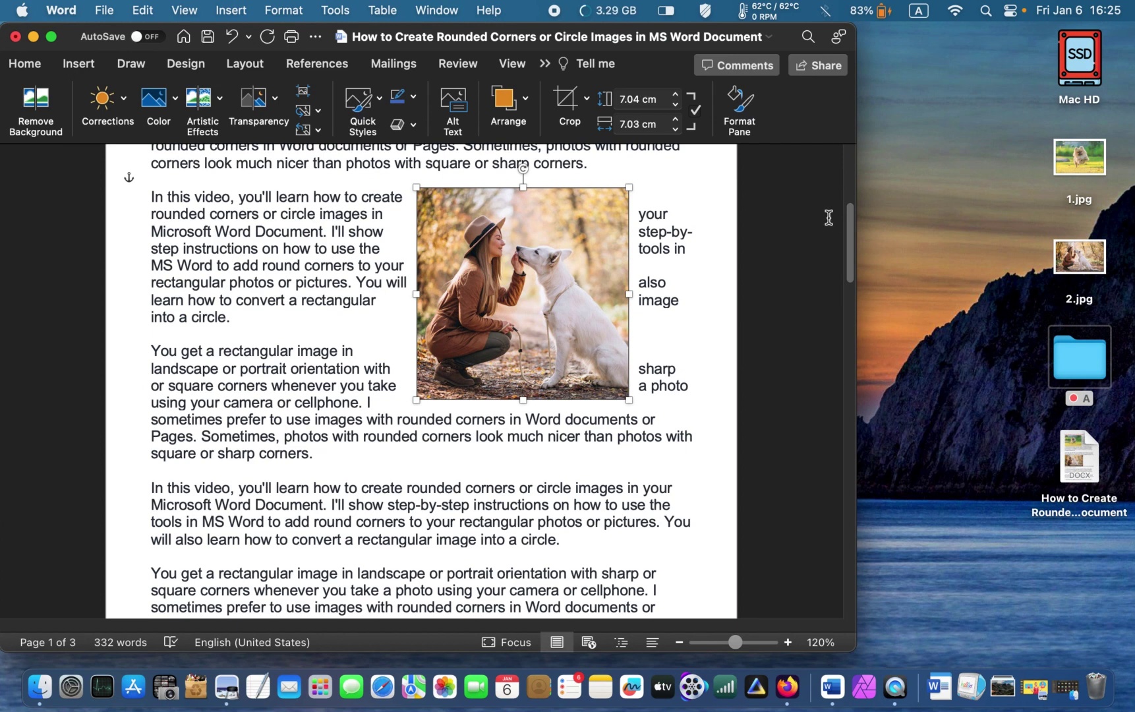
Step: Crop the square woman-and-dog picture to the oval shape to form a circle
left_click(585, 102)
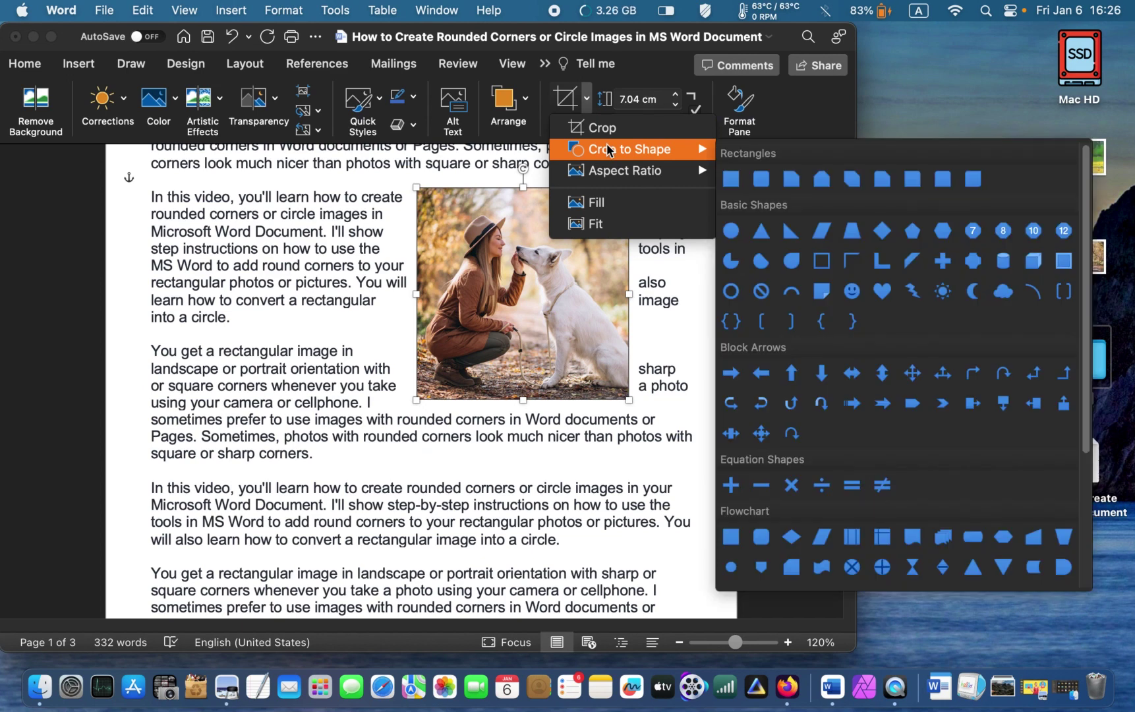
left_click(738, 234)
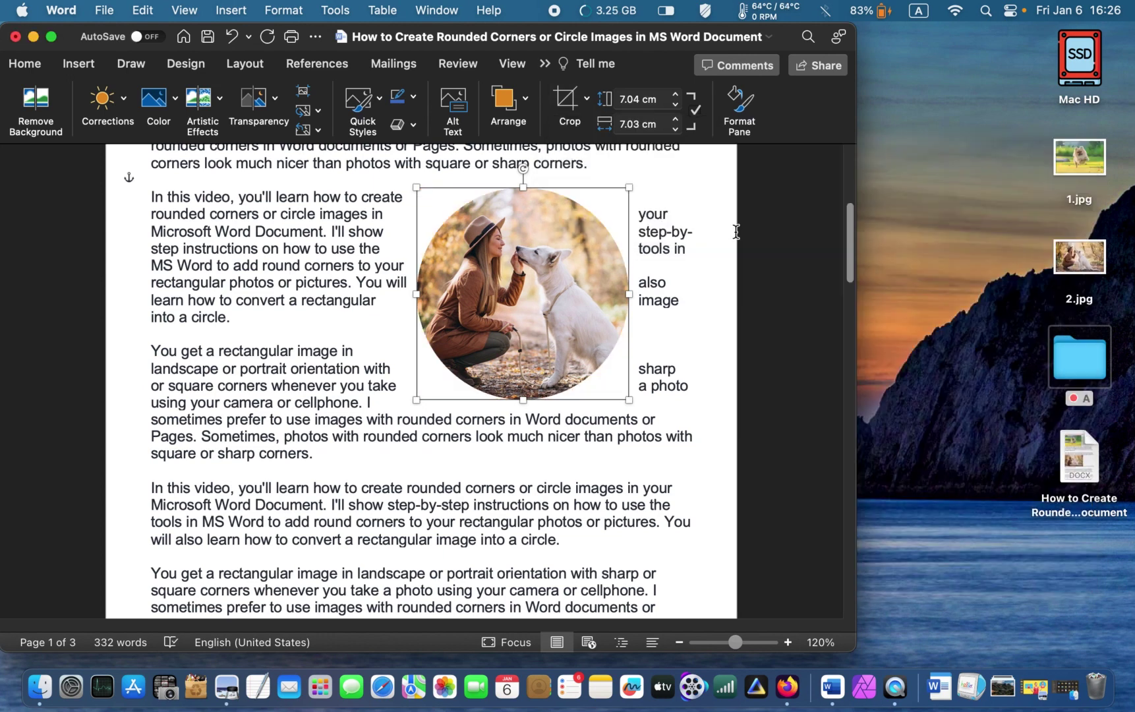
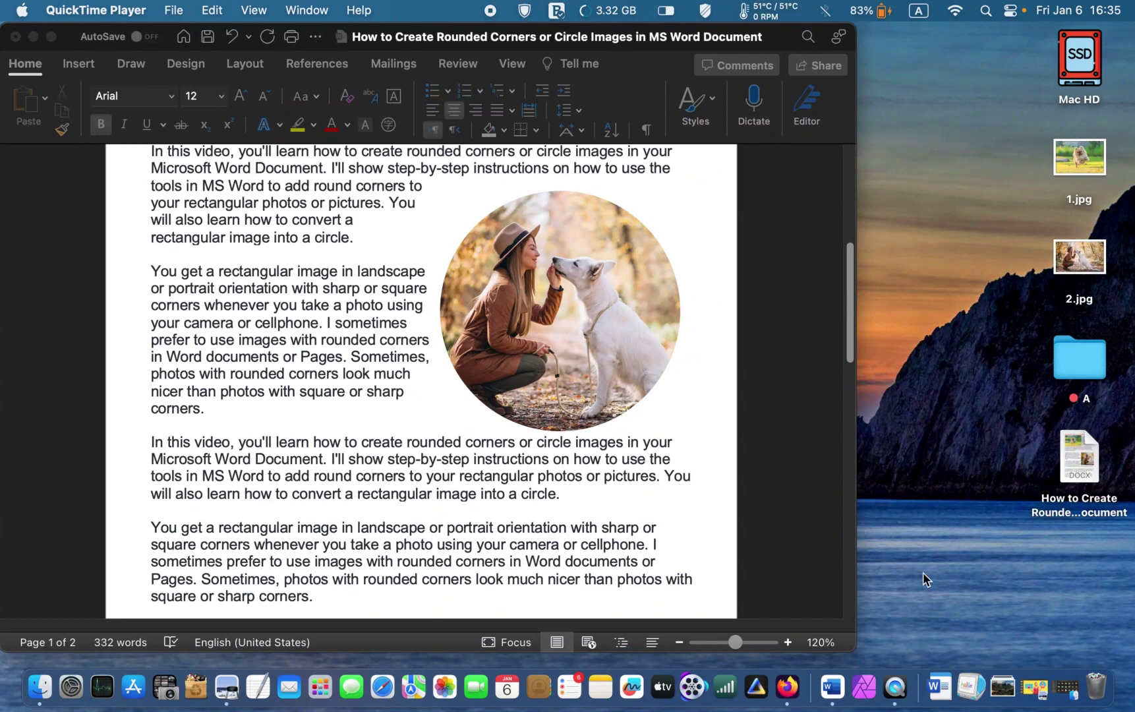
Step: Crop the wedding couple picture on page 2 to the heart shape and close the picture formatting pane
scroll(799, 534, "down", 3)
scroll(799, 533, "down", 10)
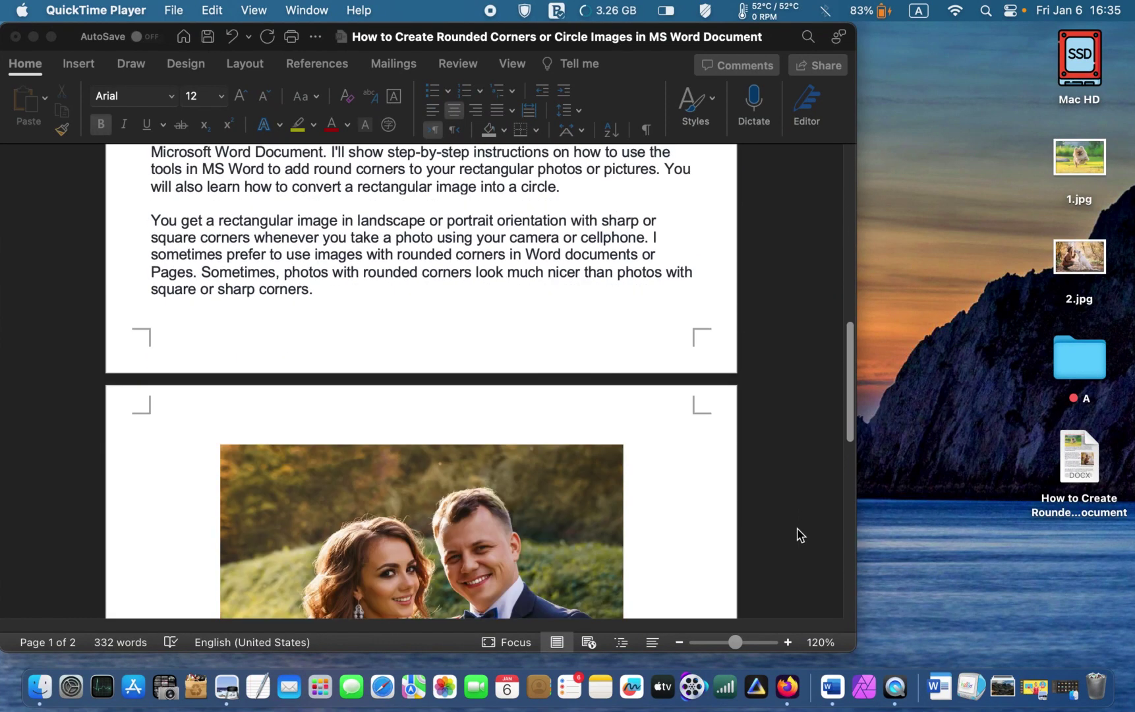
scroll(800, 534, "down", 4)
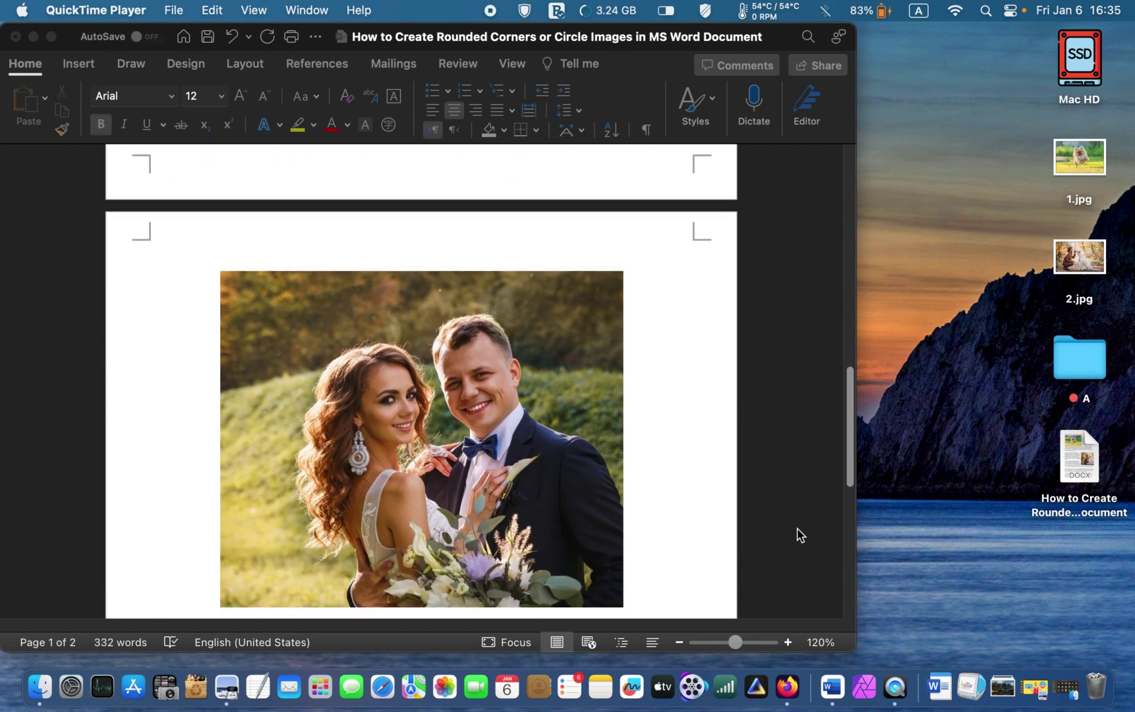
left_click(513, 377)
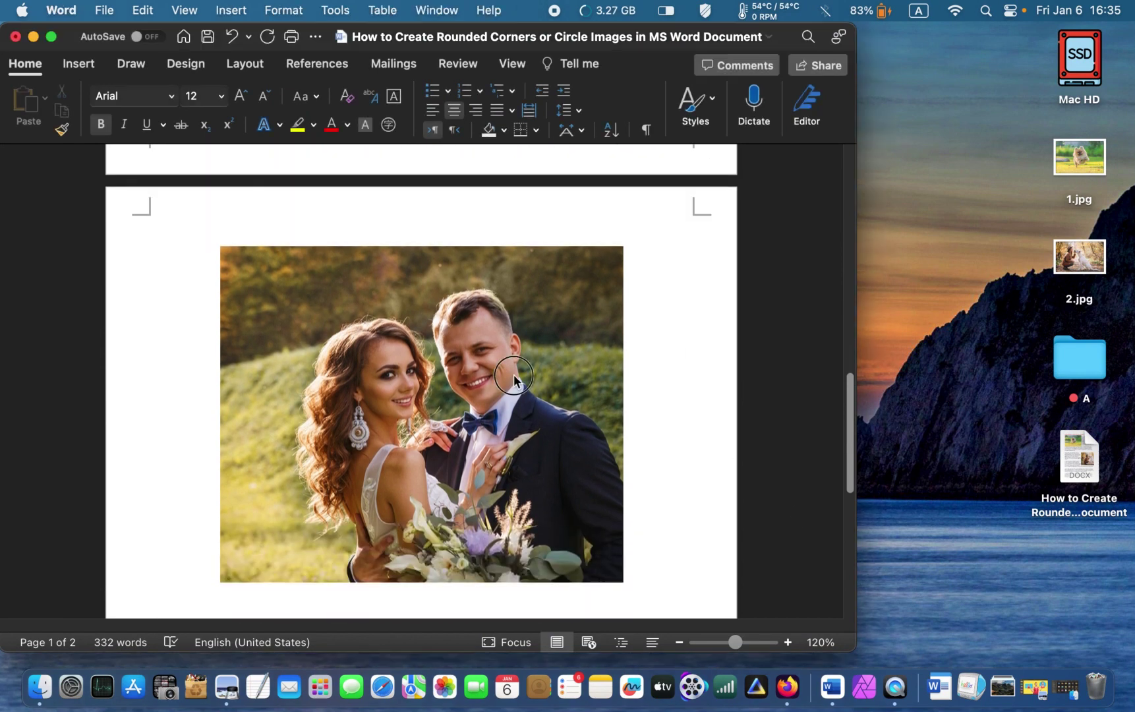
left_click(513, 377)
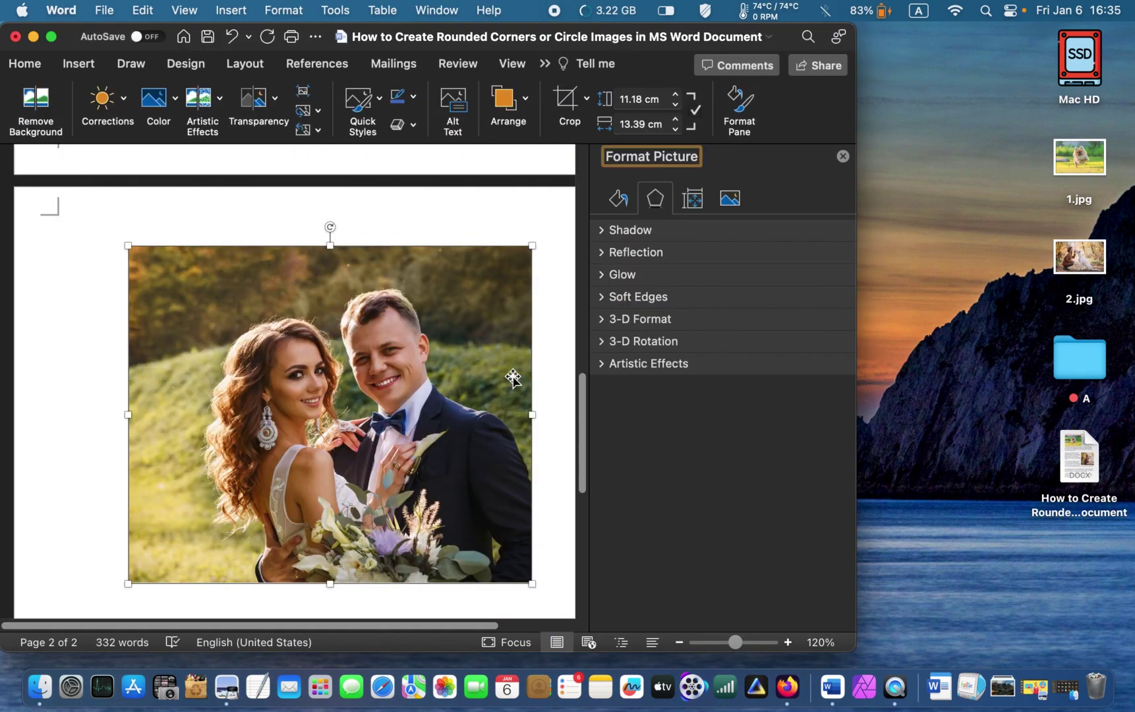
left_click(585, 99)
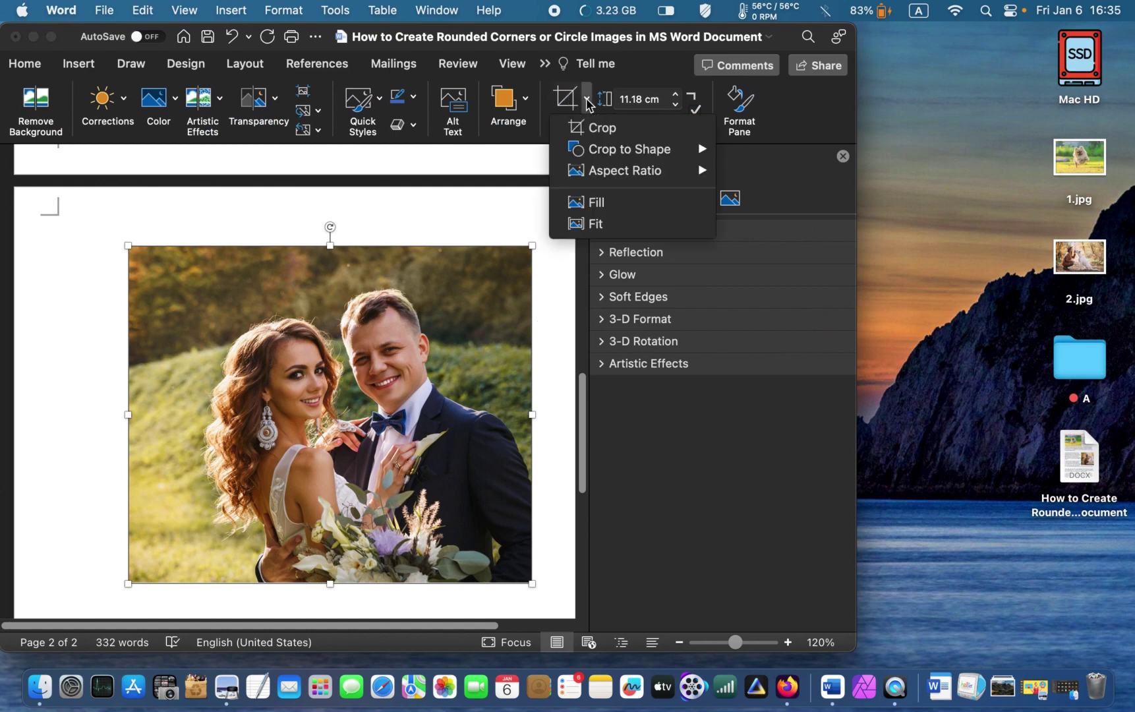
mouse_move(611, 150)
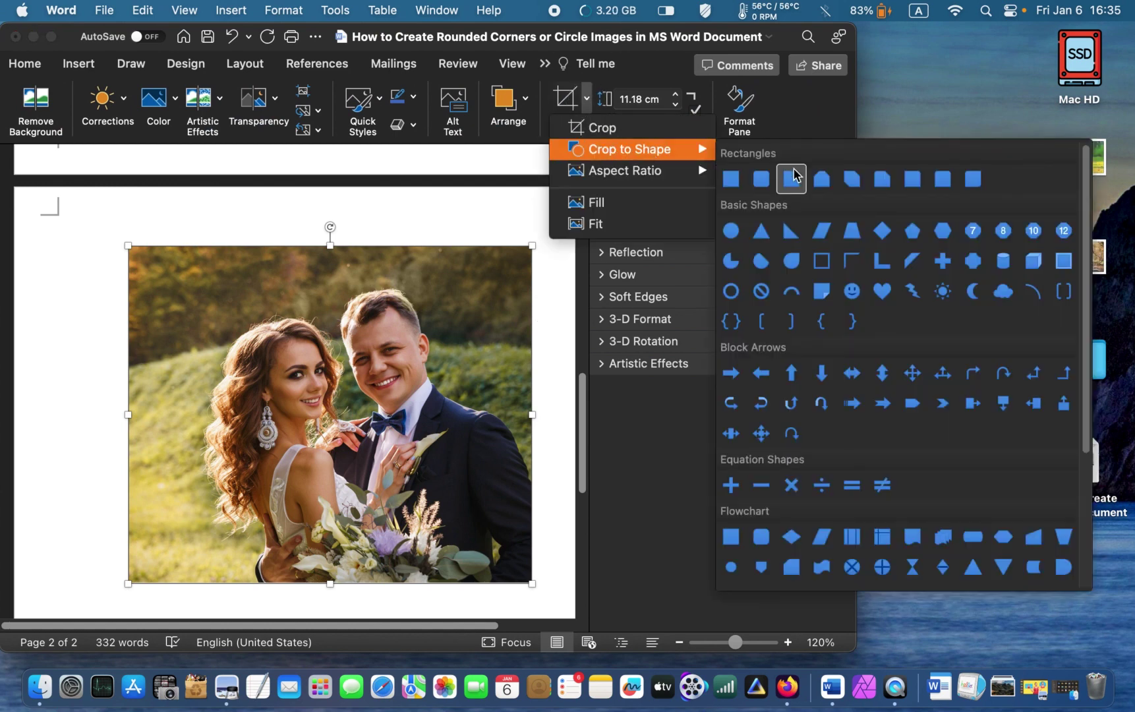
left_click(876, 296)
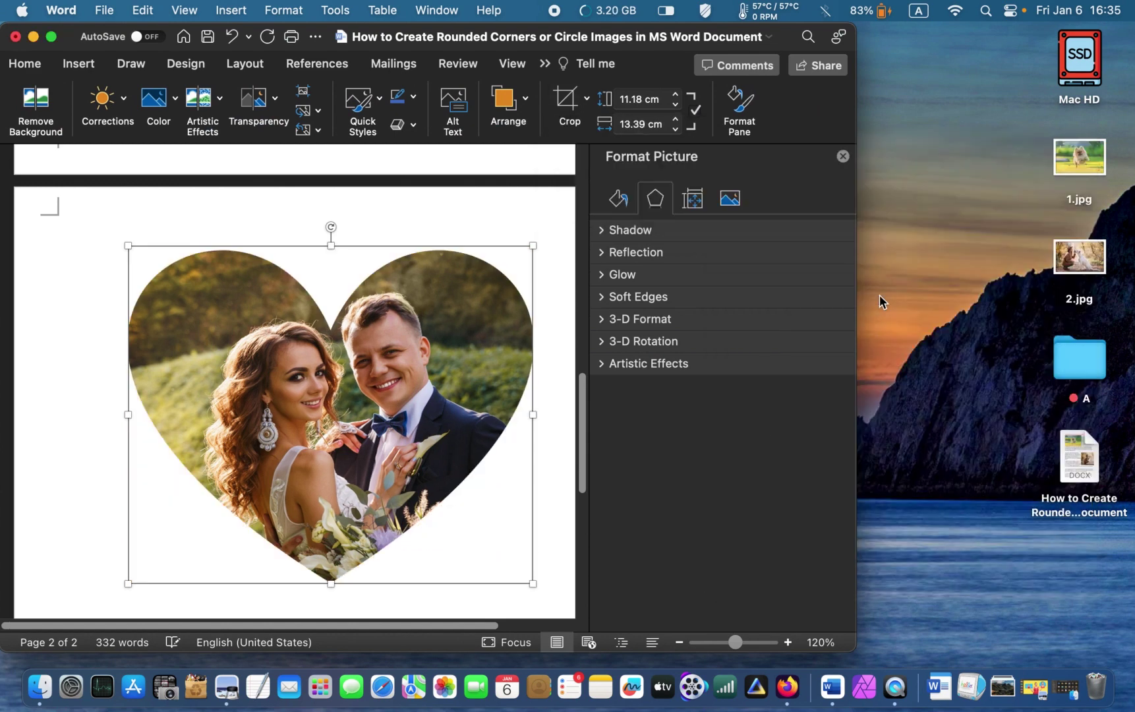
left_click(557, 289)
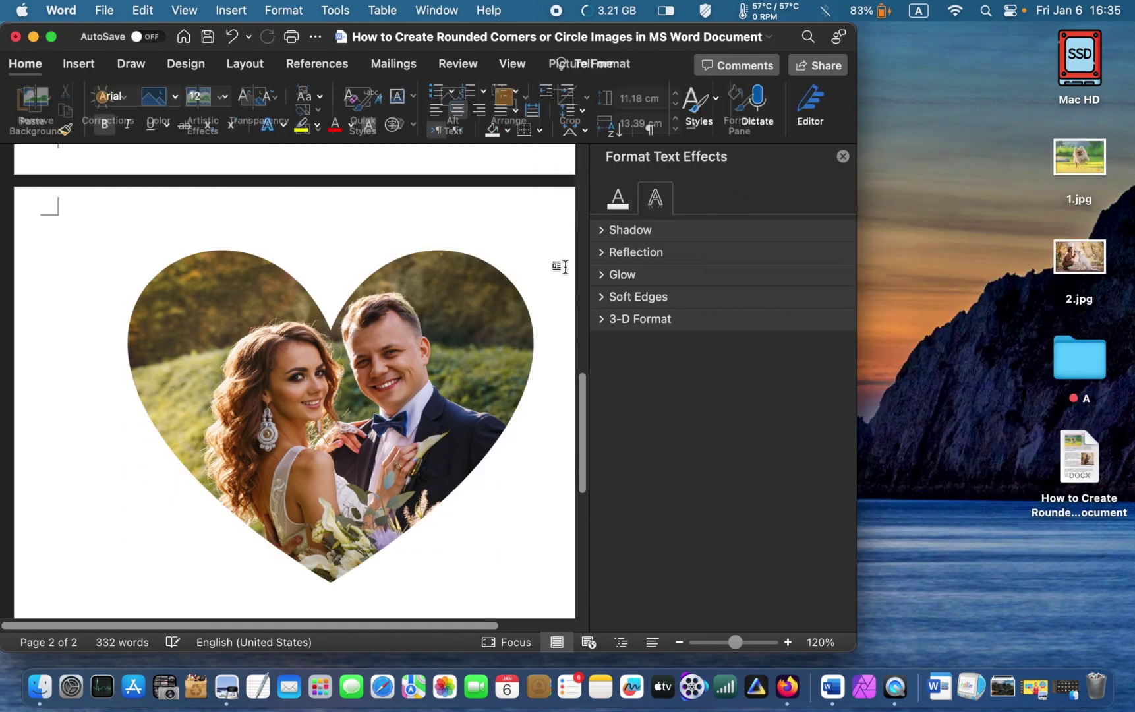
left_click(843, 156)
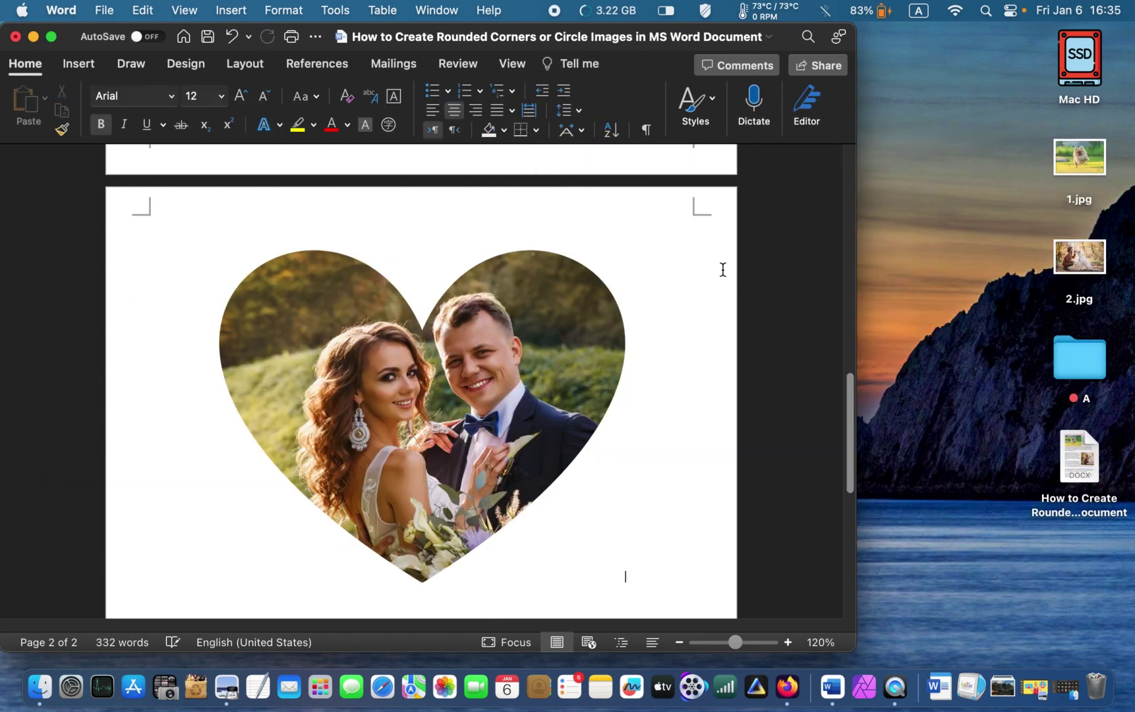
Step: Crop the picture of the girl in yellow overalls to the last Flowchart shape, pointed on one side and curved on the other, and close the formatting pane
scroll(657, 266, "down", 5)
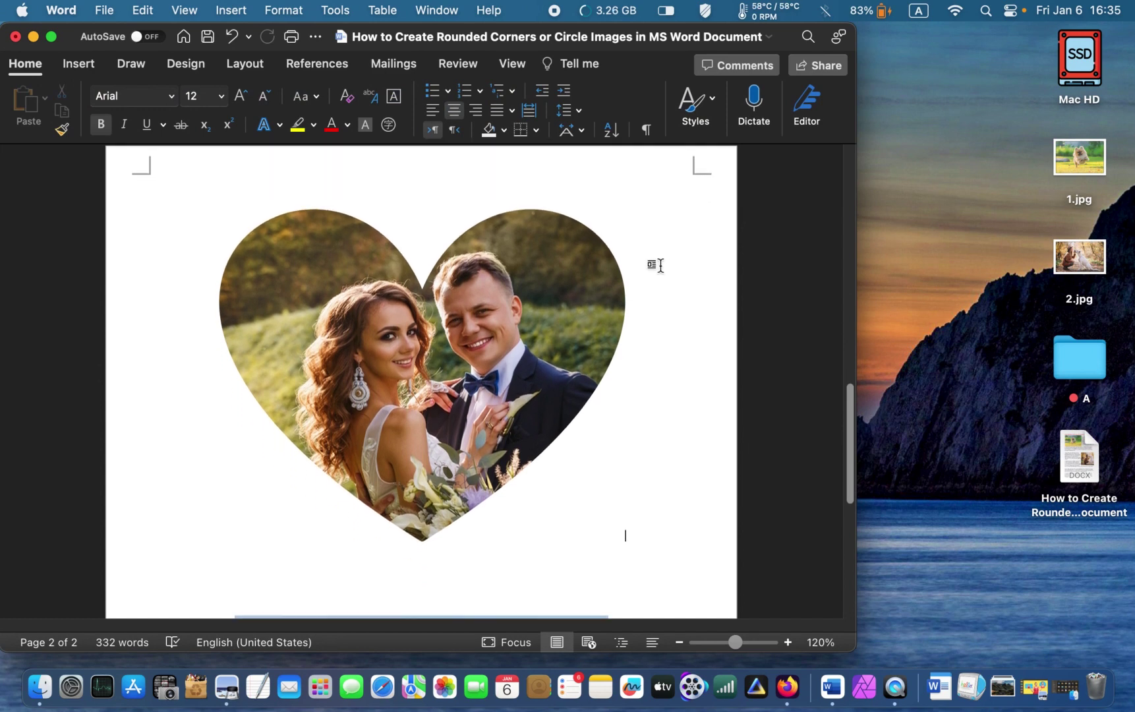
scroll(660, 265, "down", 15)
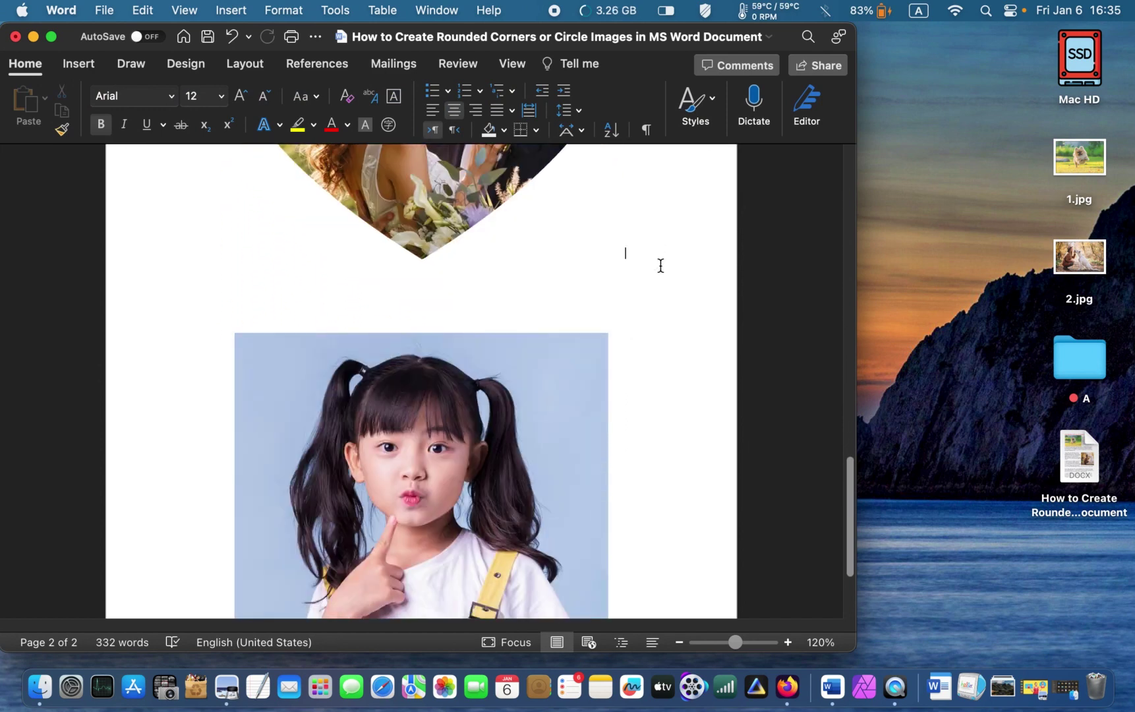
scroll(660, 265, "down", 3)
left_click(455, 312)
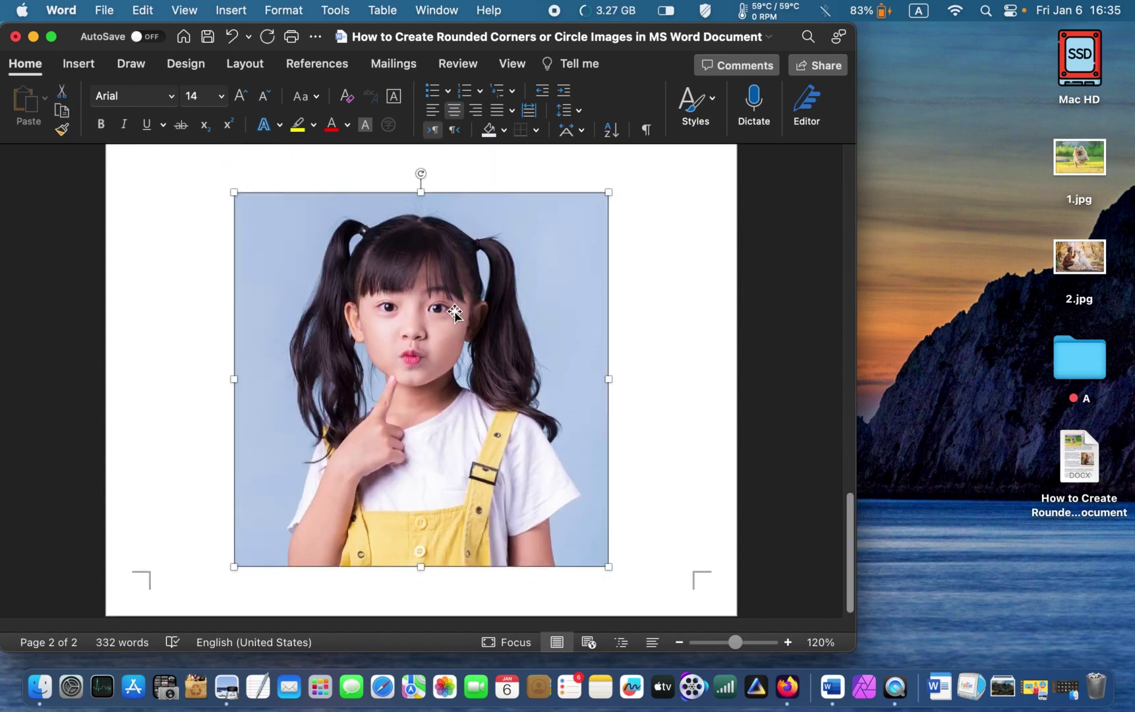
double_click(455, 312)
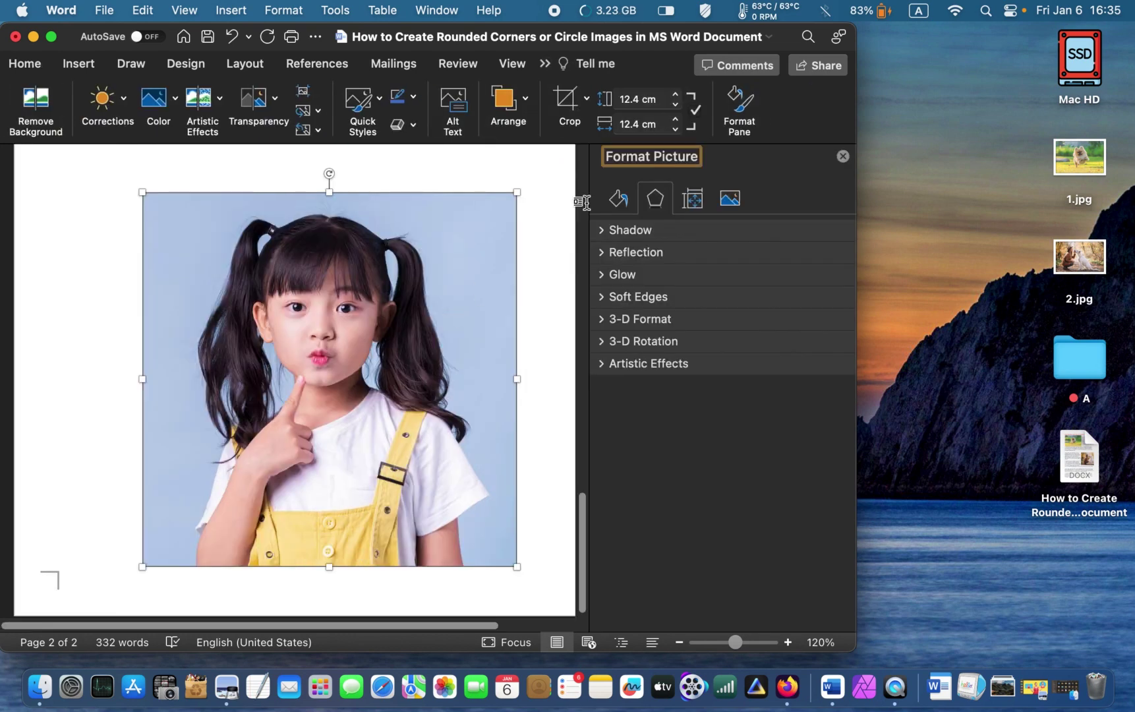
left_click(587, 101)
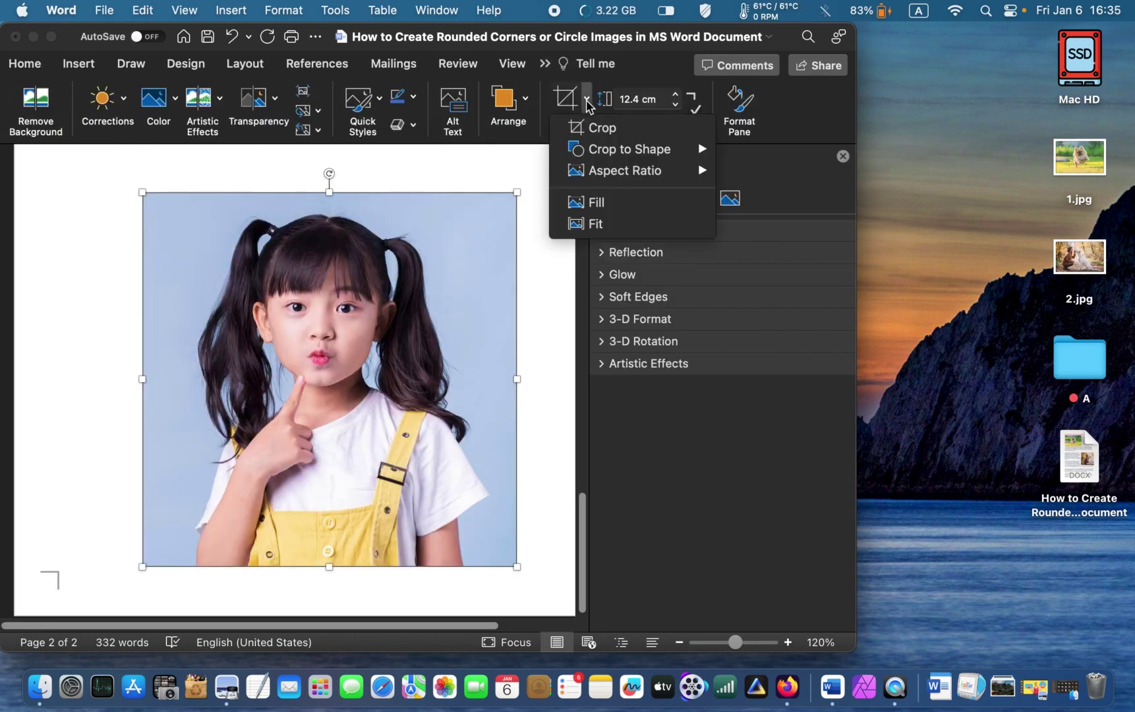
mouse_move(603, 149)
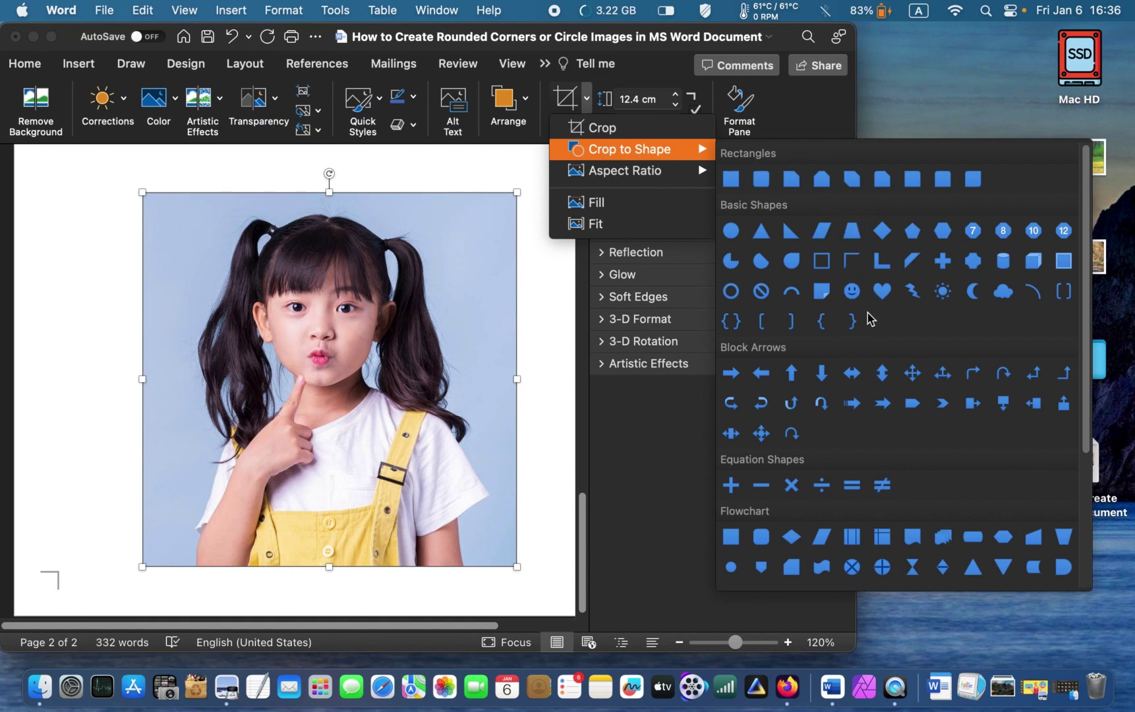
scroll(870, 318, "down", 5)
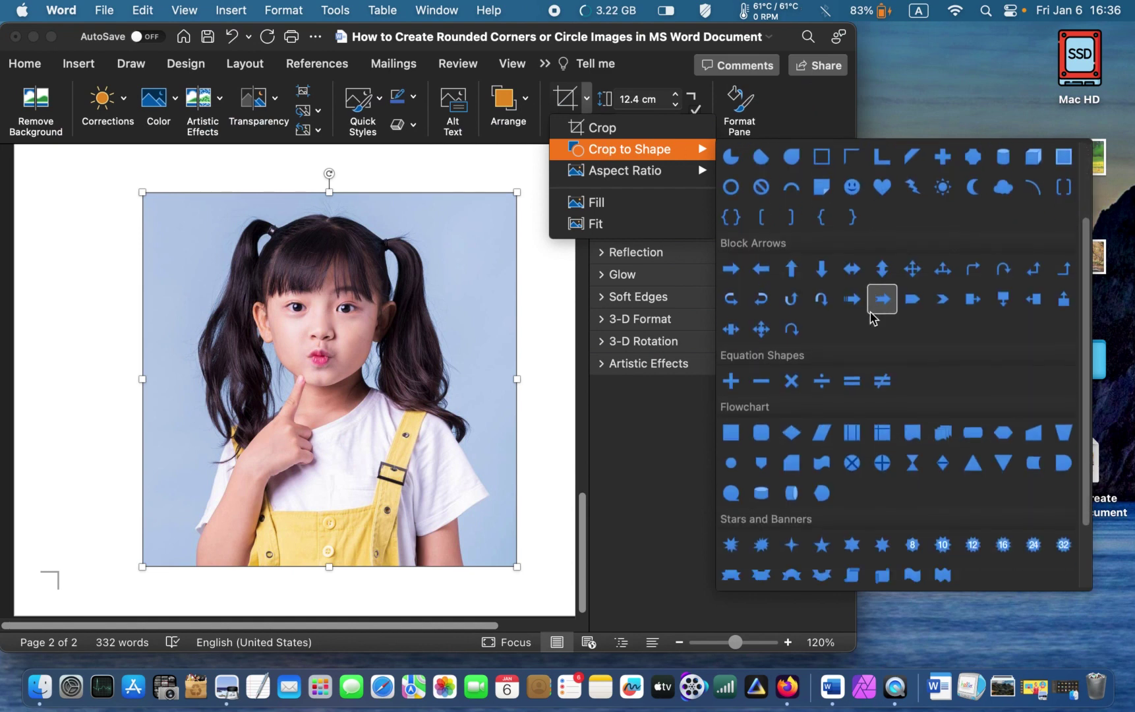
scroll(870, 311, "down", 3)
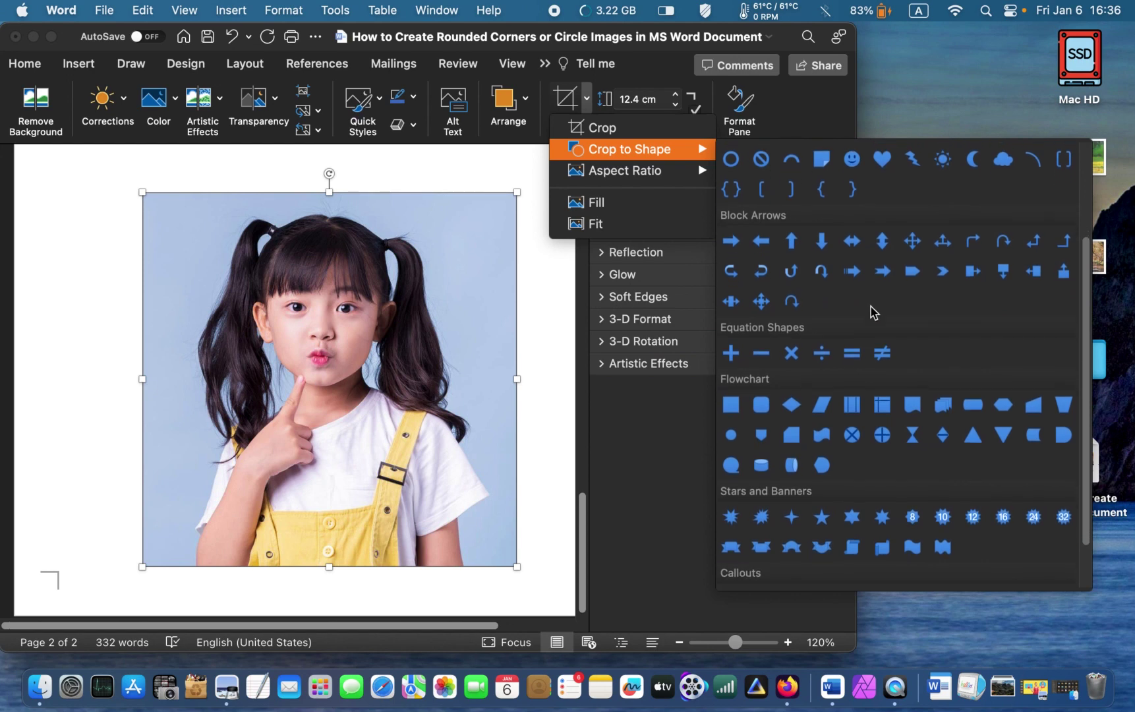
scroll(873, 312, "up", 2)
scroll(873, 312, "down", 3)
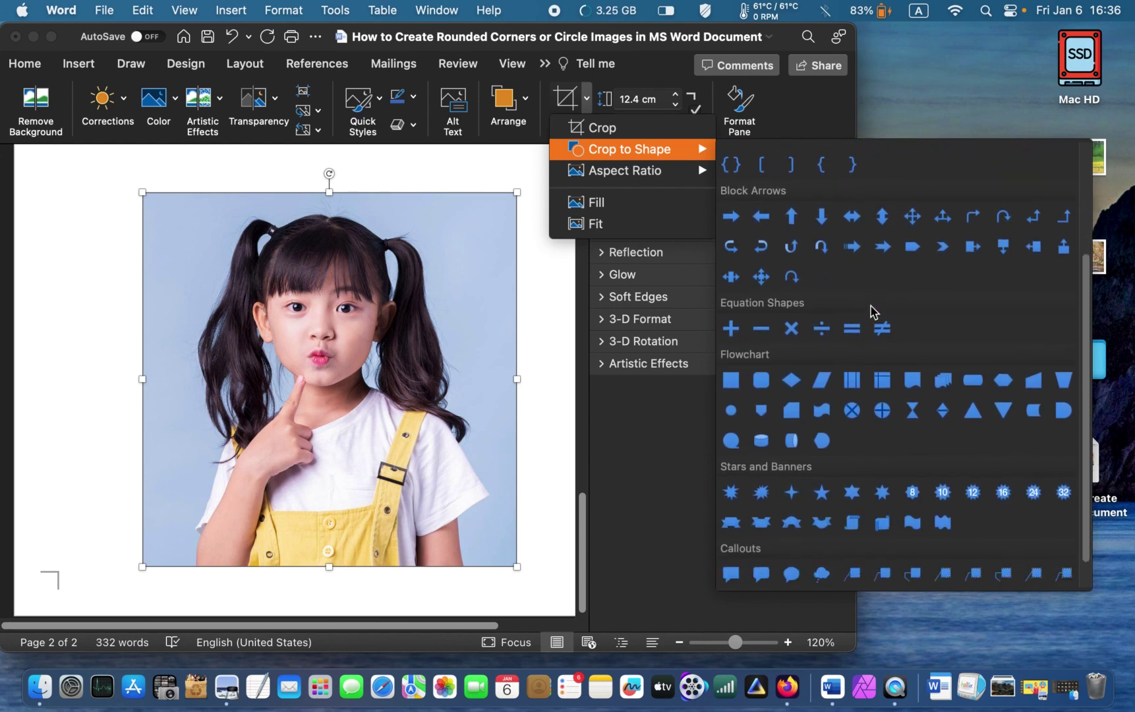
scroll(873, 306, "down", 2)
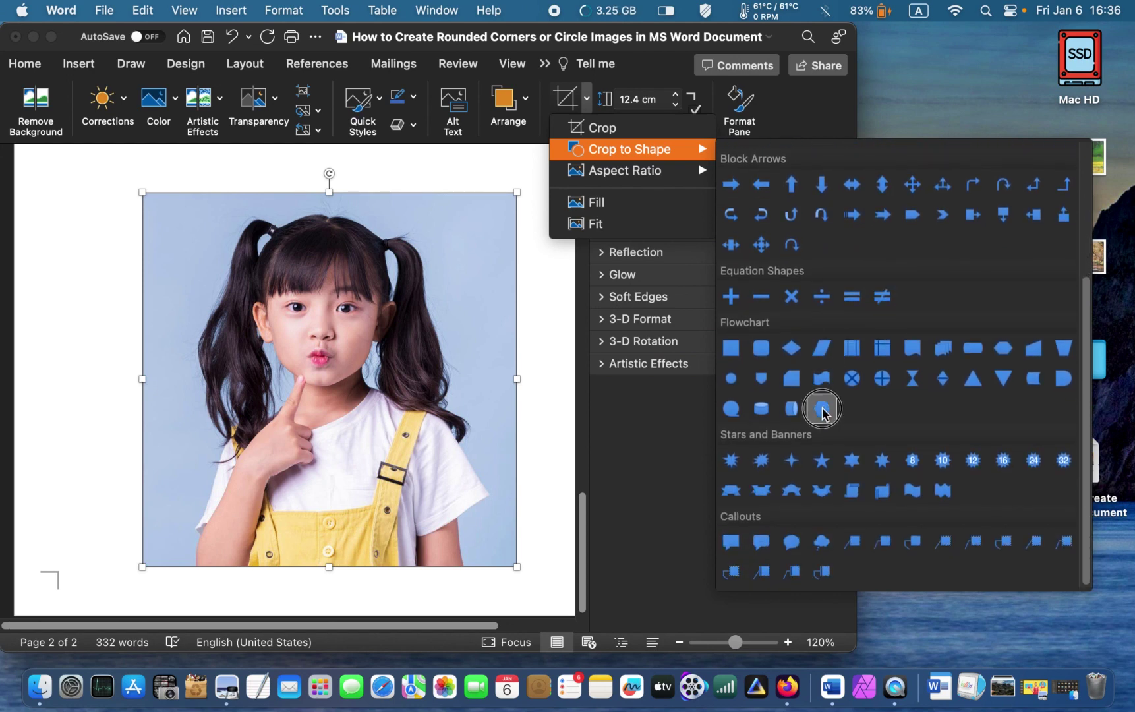
left_click(822, 411)
left_click(544, 344)
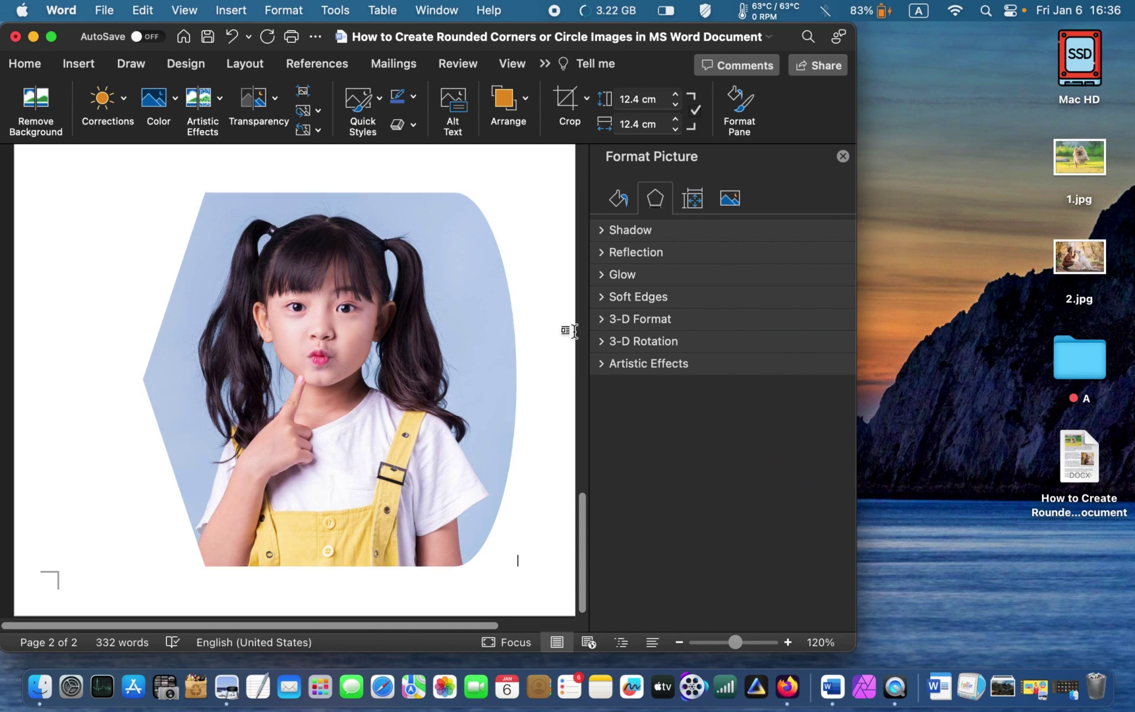
left_click(843, 156)
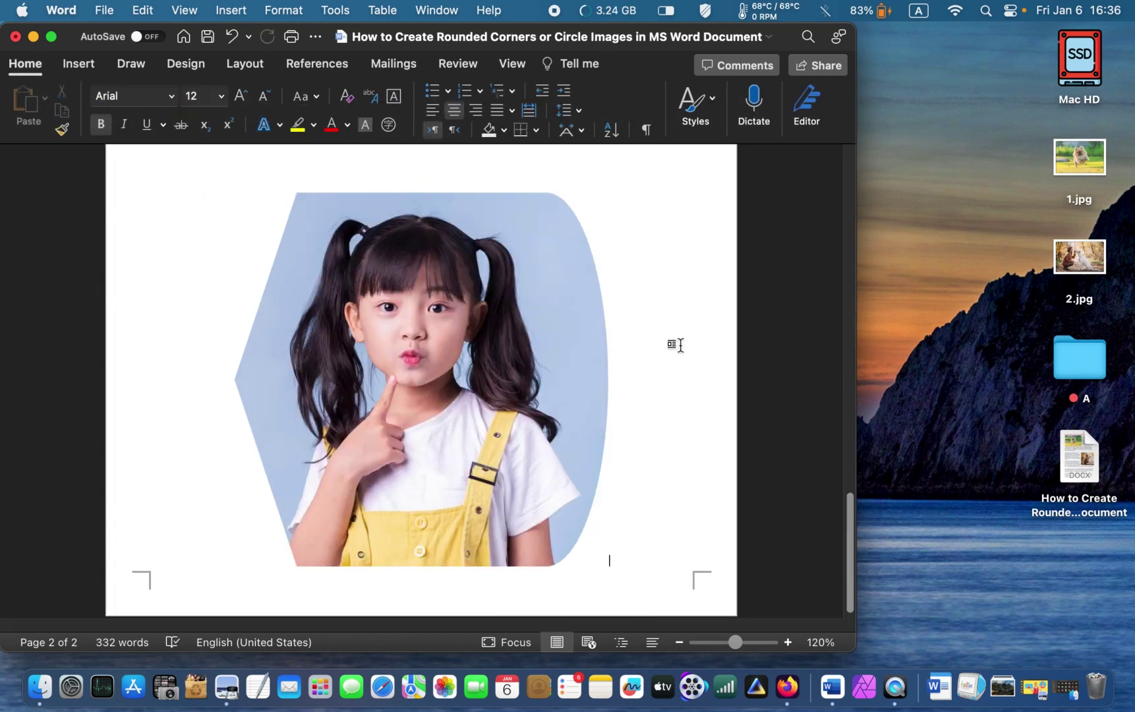
scroll(676, 344, "up", 1)
scroll(675, 344, "up", 3)
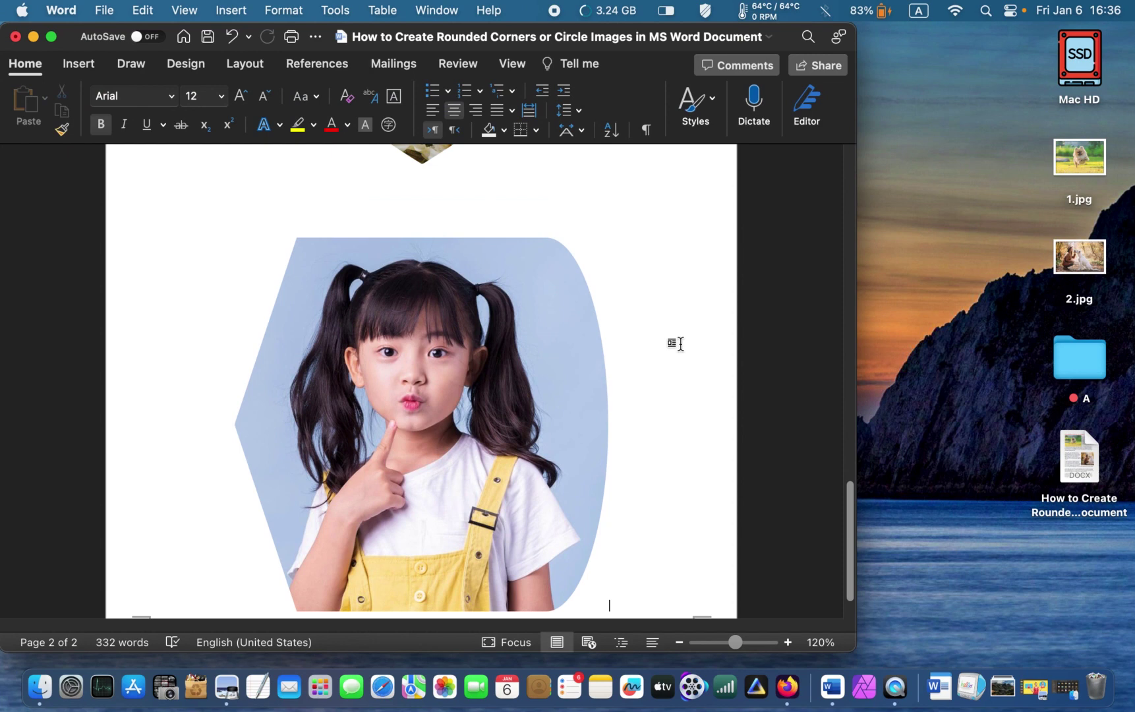
scroll(675, 344, "down", 3)
scroll(680, 343, "up", 20)
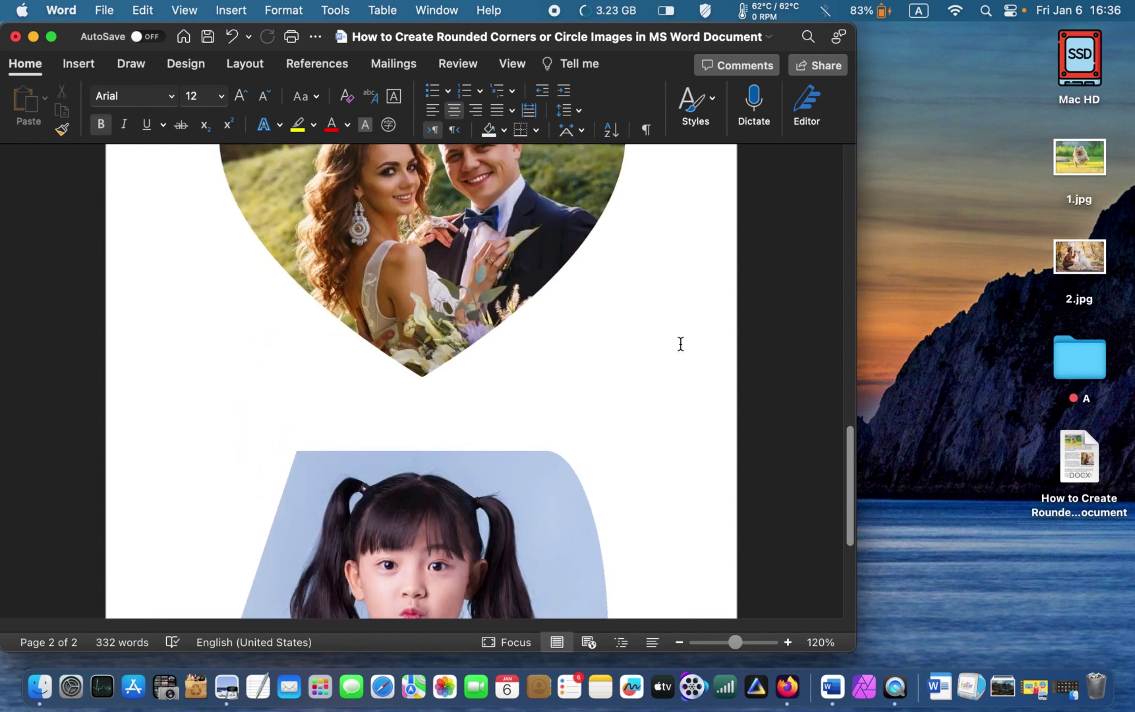